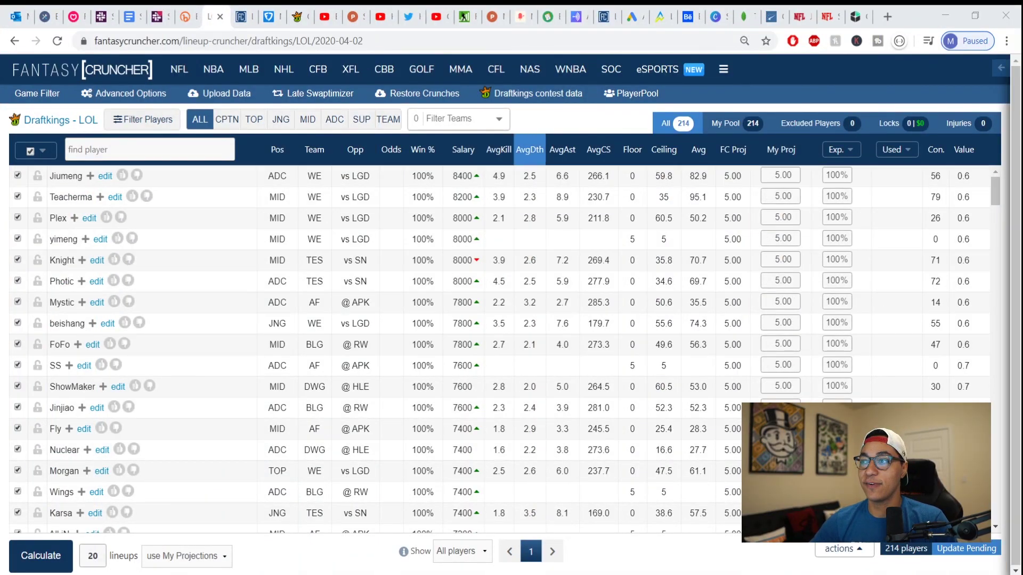
- Add a 4-player team stack in Advanced Options and include all twelve teams
{"action": "left_click", "coordinate": [666, 78]}
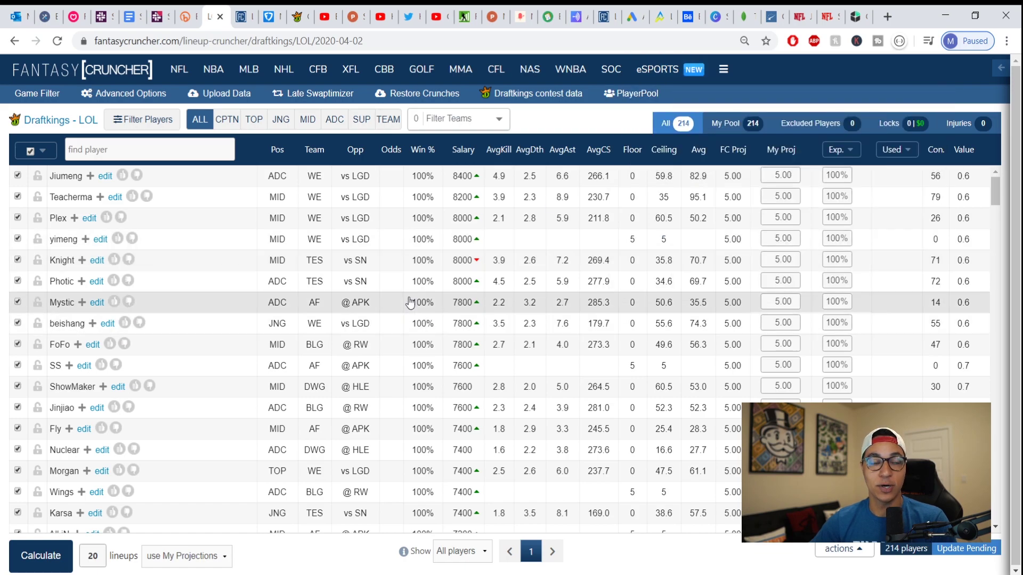
{"action": "left_click", "coordinate": [129, 96]}
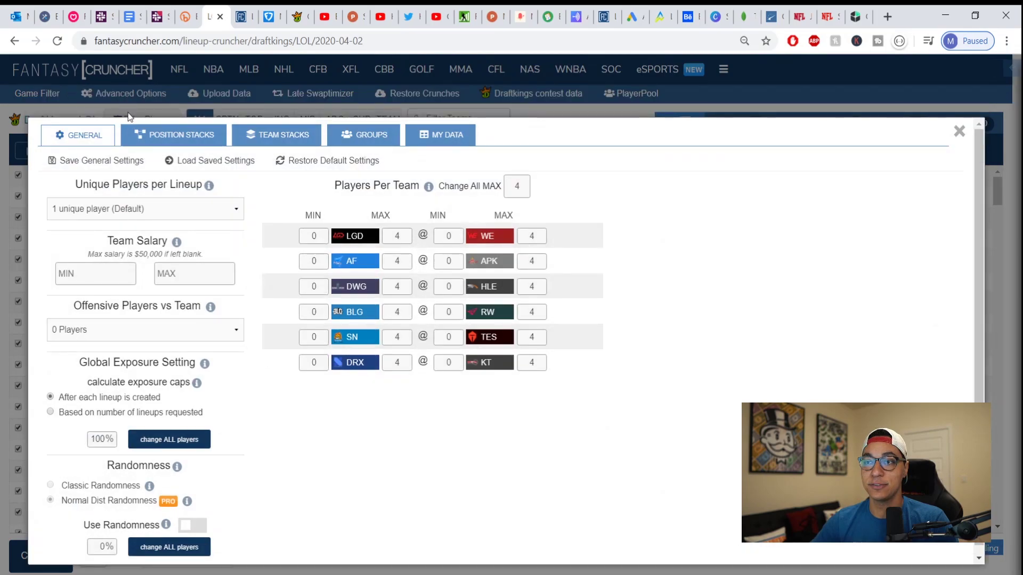
{"action": "left_click", "coordinate": [272, 138]}
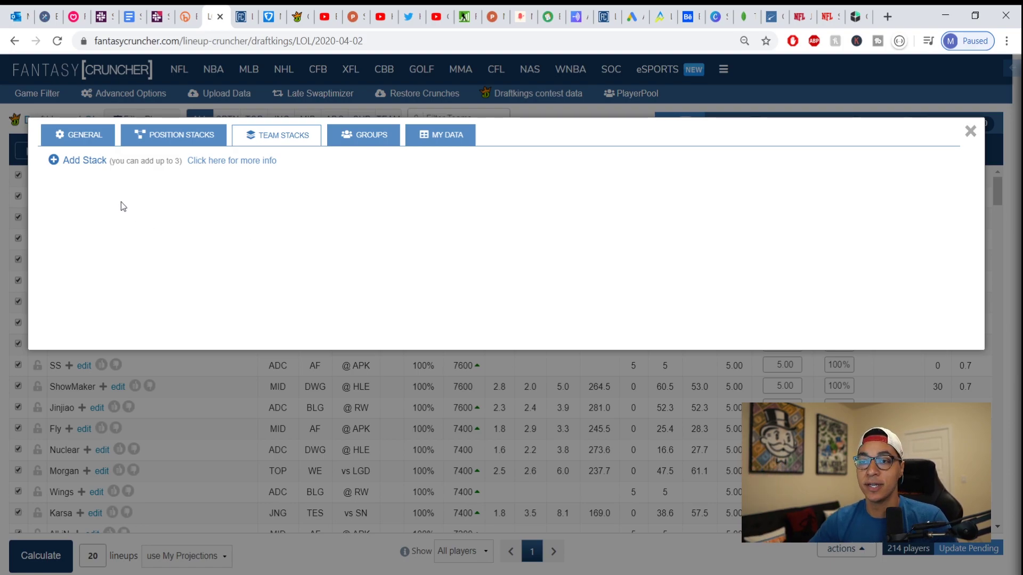
{"action": "left_click", "coordinate": [87, 160]}
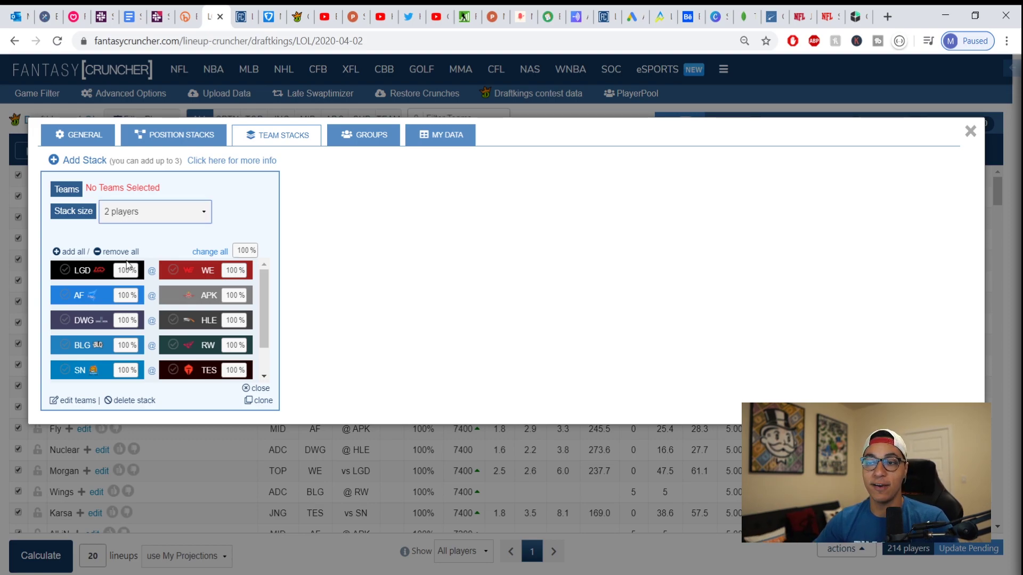
{"action": "key", "text": "Down"}
{"action": "key", "text": "Down"}
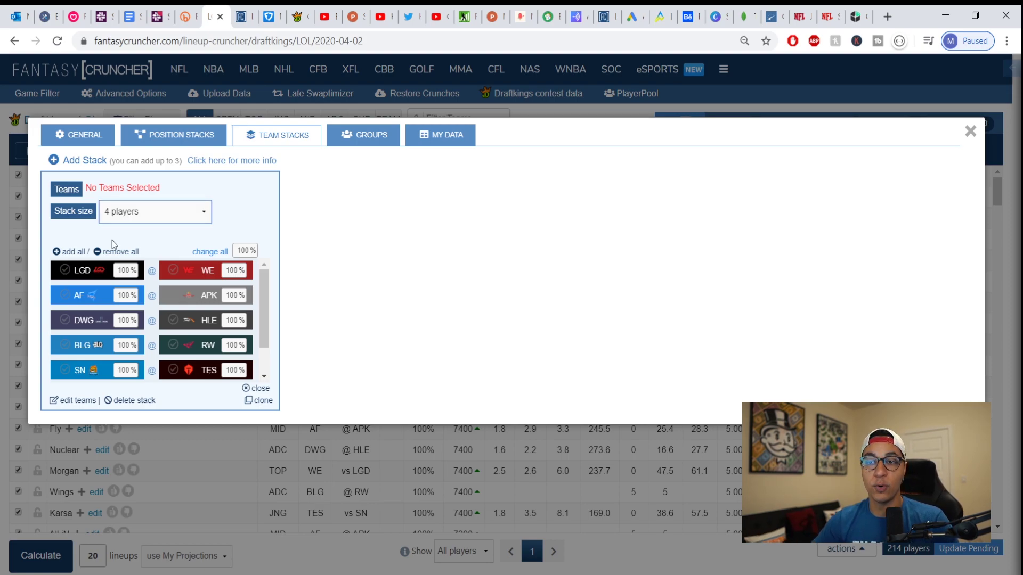
{"action": "left_click", "coordinate": [74, 252]}
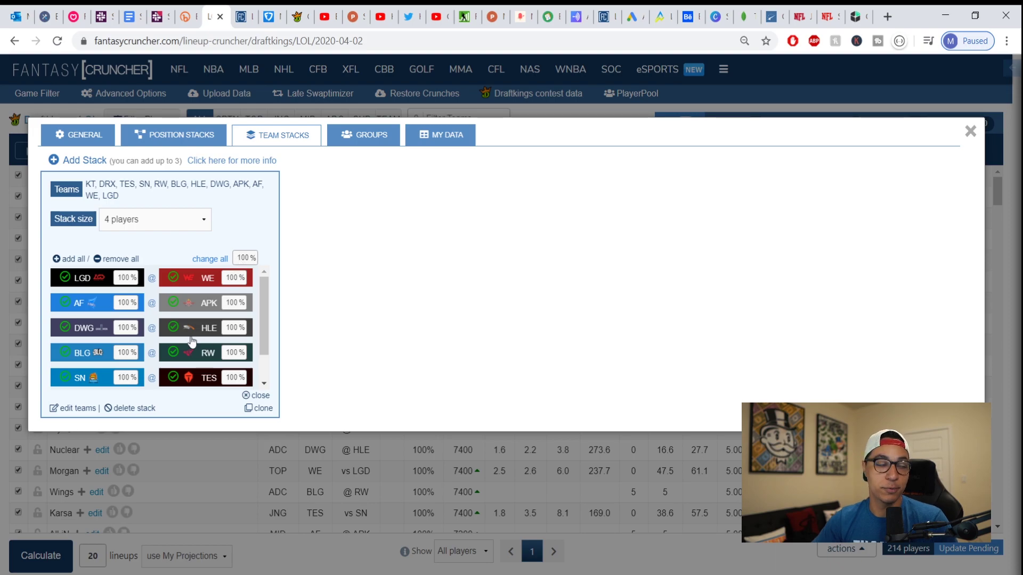
- Calculate the 20 Crunch_10 lineups with the 4-player stack and scroll through them
{"action": "left_click", "coordinate": [15, 255]}
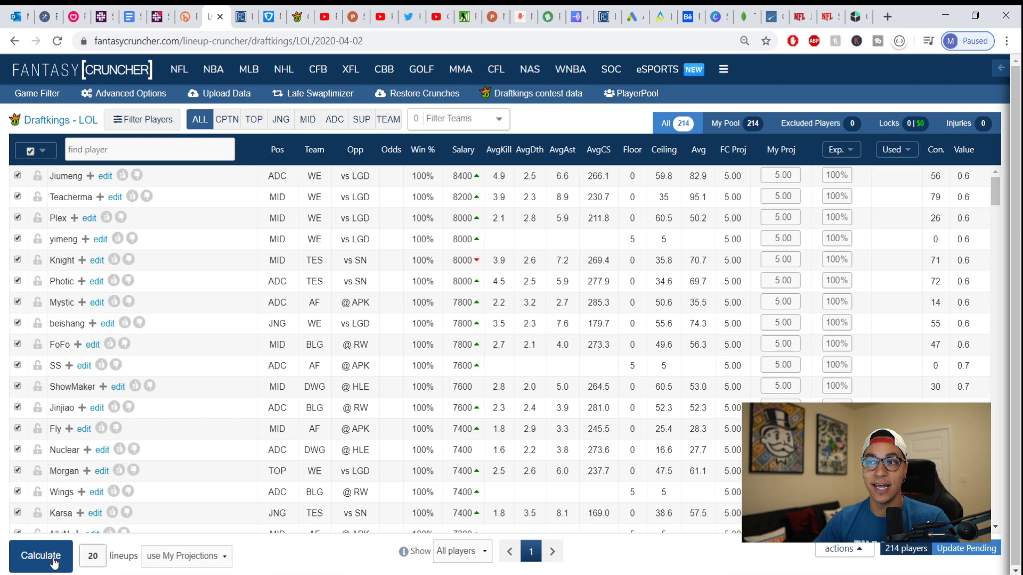
{"action": "left_click", "coordinate": [54, 557]}
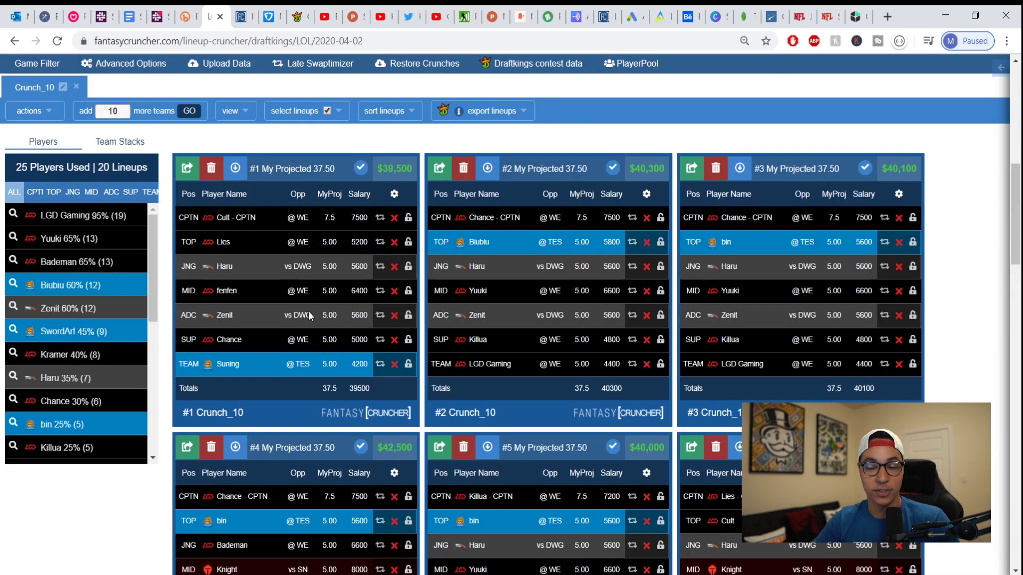
{"action": "left_click_drag", "start_coordinate": [274, 213], "coordinate": [175, 215]}
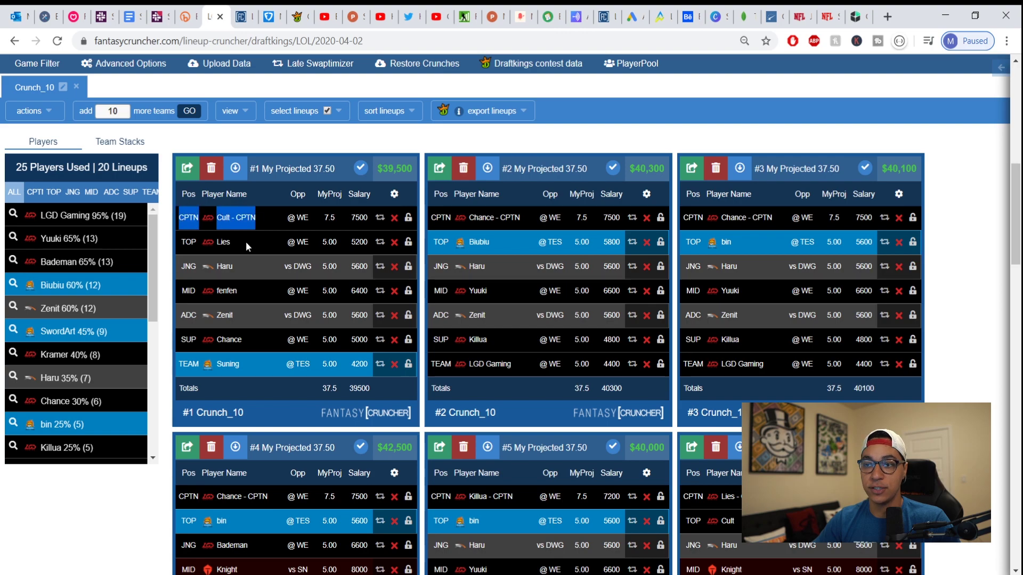
{"action": "left_click", "coordinate": [228, 242]}
{"action": "left_click", "coordinate": [237, 318]}
{"action": "left_click_drag", "start_coordinate": [186, 340], "coordinate": [241, 340]}
{"action": "scroll", "coordinate": [532, 300], "scroll_direction": "down", "scroll_amount": 20}
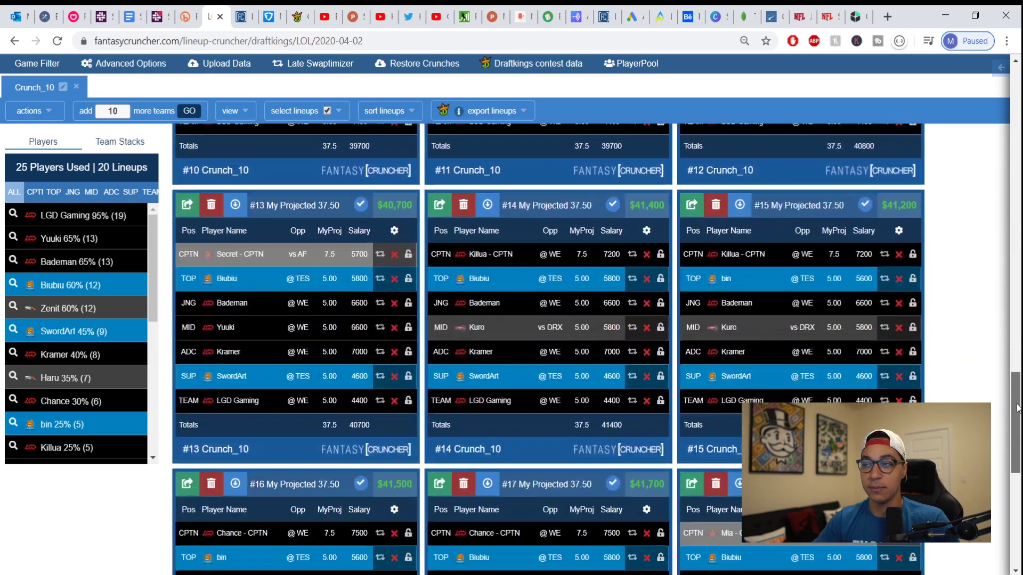
{"action": "left_click_drag", "start_coordinate": [1017, 408], "coordinate": [1018, 195]}
{"action": "left_click", "coordinate": [305, 284]}
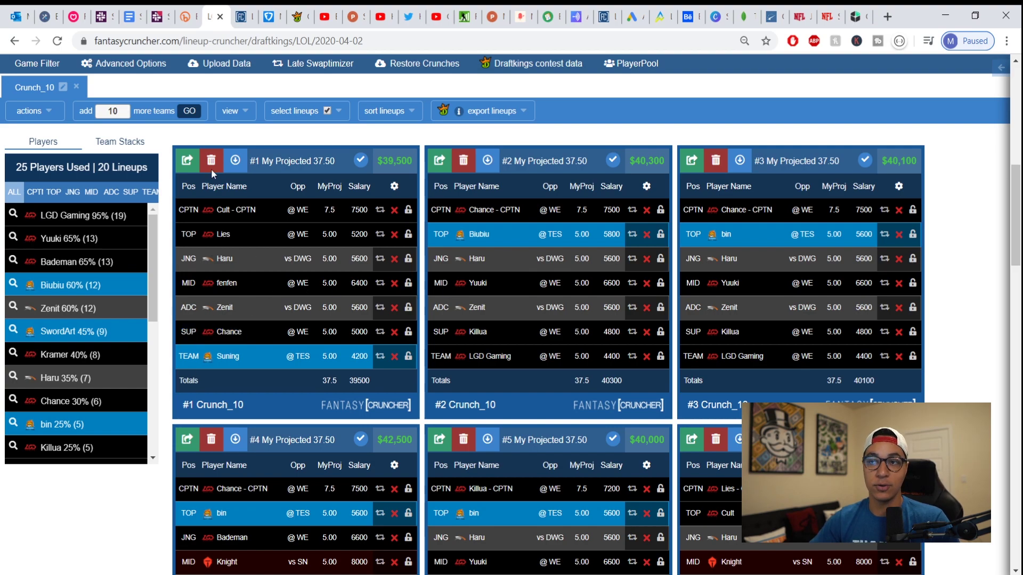
- Add a second team stack of 3 players covering all teams
{"action": "left_click", "coordinate": [139, 72]}
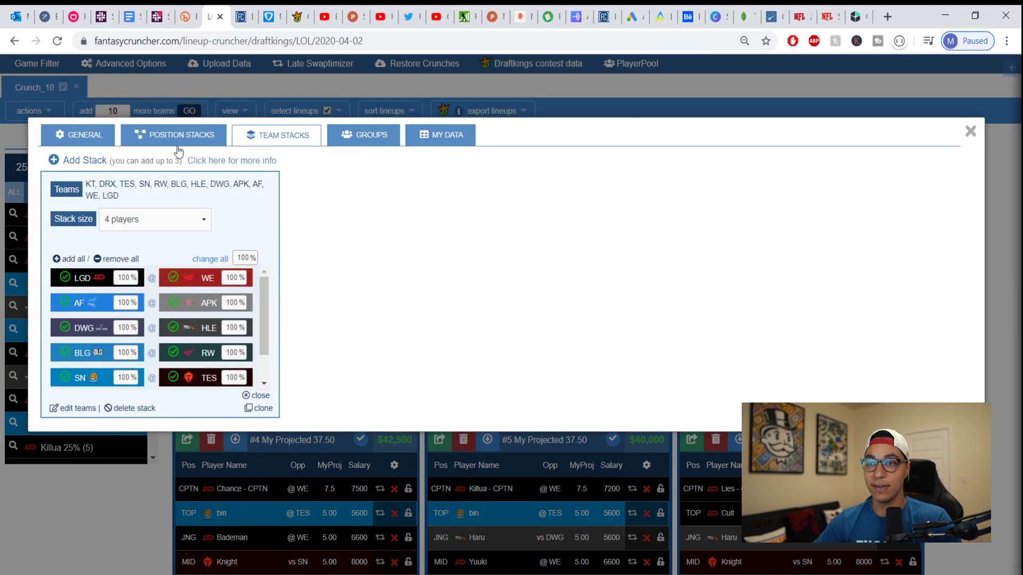
{"action": "left_click", "coordinate": [77, 161]}
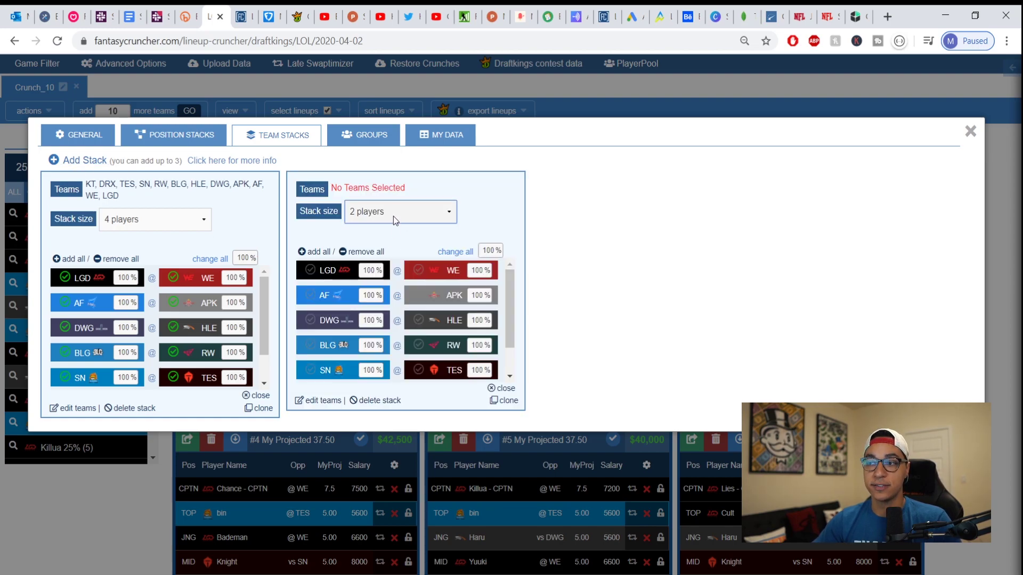
{"action": "left_click", "coordinate": [393, 217]}
{"action": "left_click", "coordinate": [394, 237]}
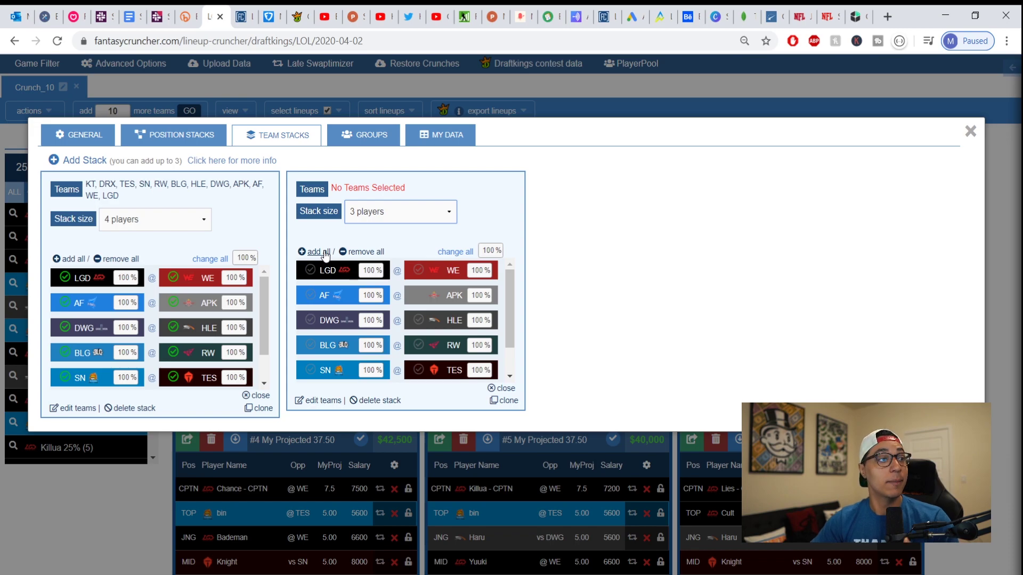
{"action": "left_click", "coordinate": [325, 252]}
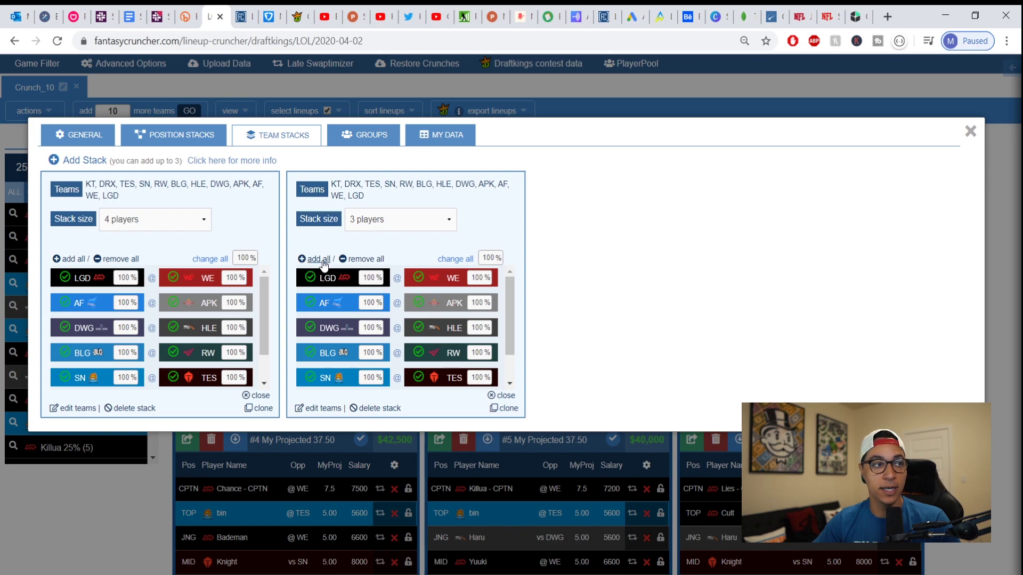
- Calculate 20 new Crunch_11 lineups with both stacks and review them
{"action": "left_click", "coordinate": [323, 97]}
{"action": "scroll", "coordinate": [283, 286], "scroll_direction": "up", "scroll_amount": 2}
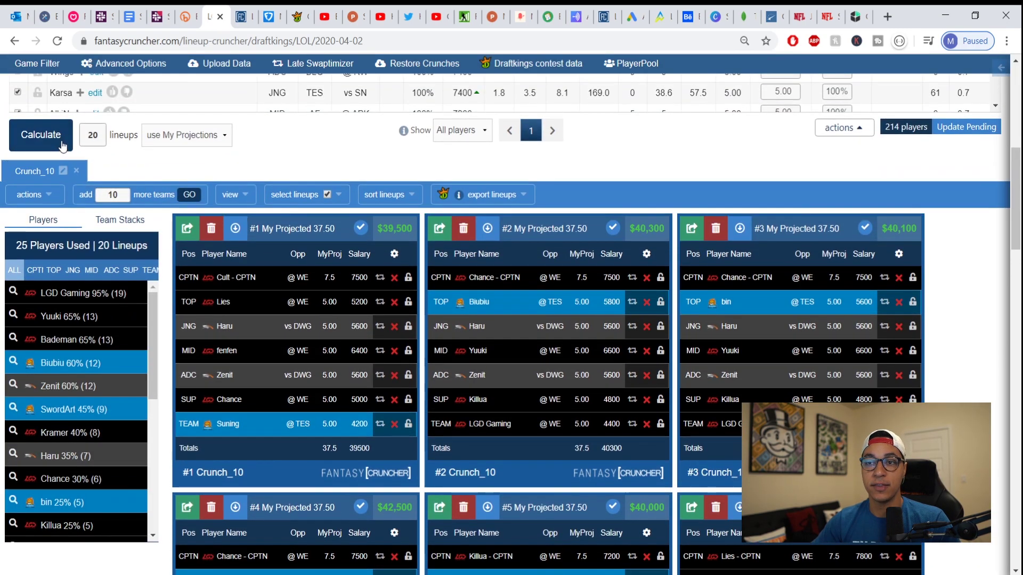
{"action": "left_click", "coordinate": [62, 143]}
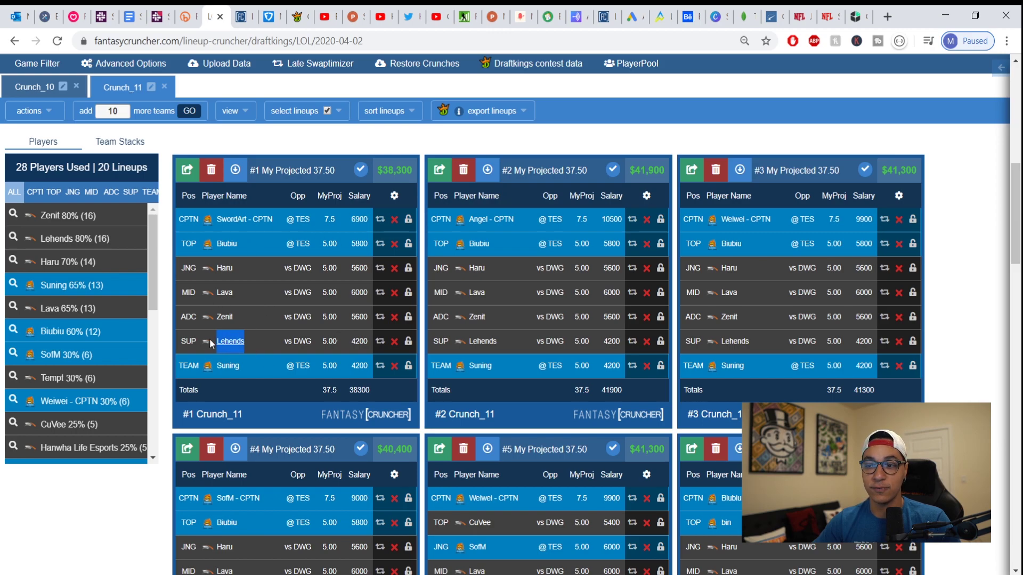
{"action": "left_click_drag", "start_coordinate": [210, 341], "coordinate": [177, 273]}
{"action": "left_click", "coordinate": [233, 249]}
{"action": "scroll", "coordinate": [402, 360], "scroll_direction": "down", "scroll_amount": 10}
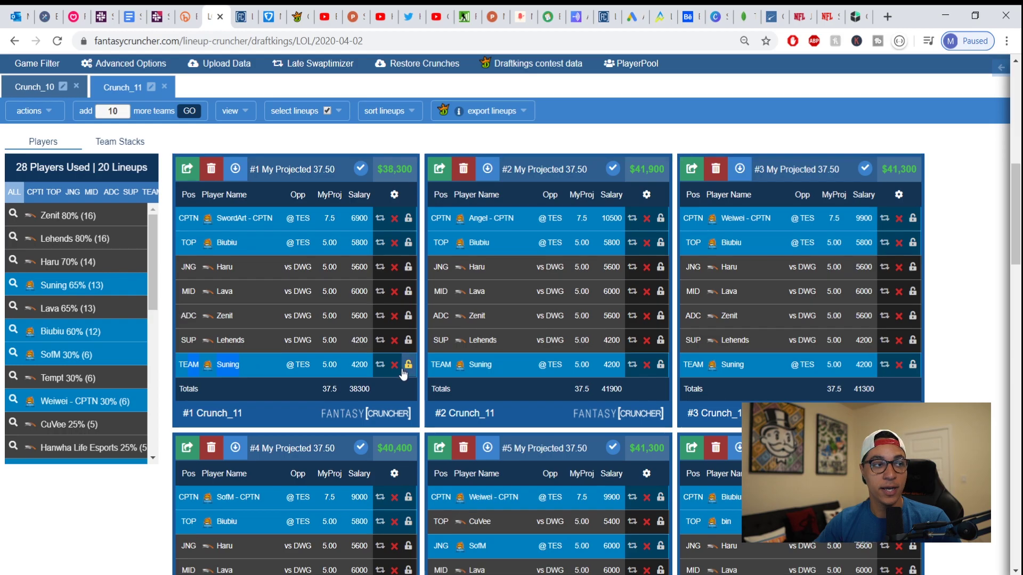
{"action": "scroll", "coordinate": [403, 360], "scroll_direction": "down", "scroll_amount": 8}
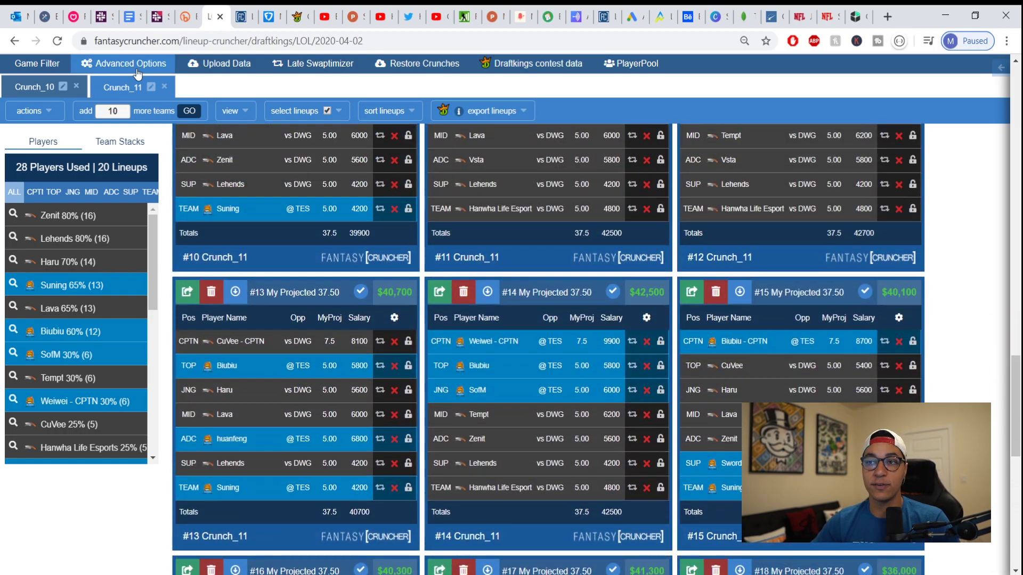
- Set the first stack's overall exposure to 20 and the second stack's to 15
{"action": "left_click", "coordinate": [135, 69]}
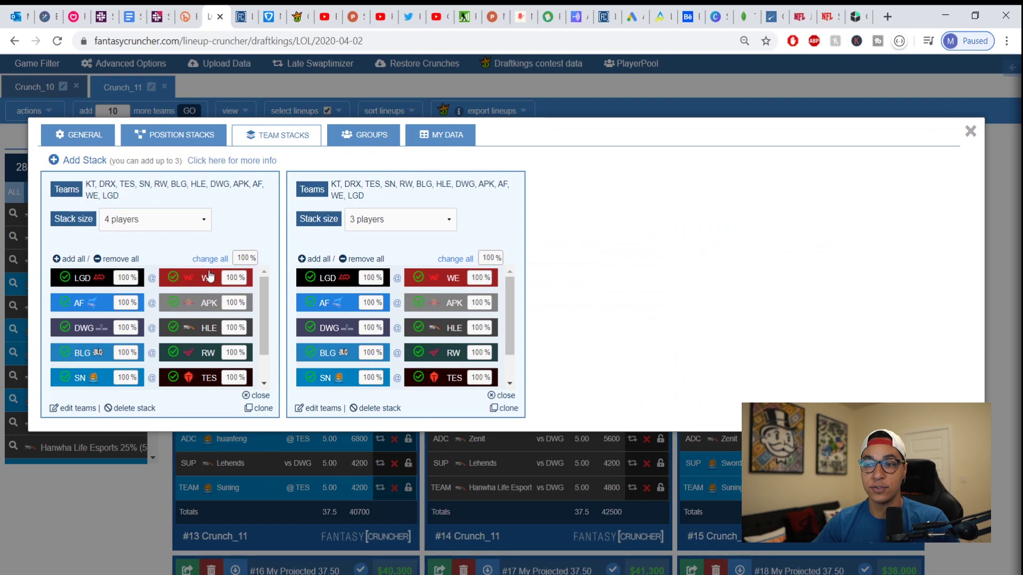
{"action": "double_click", "coordinate": [244, 258]}
{"action": "type", "text": "20"}
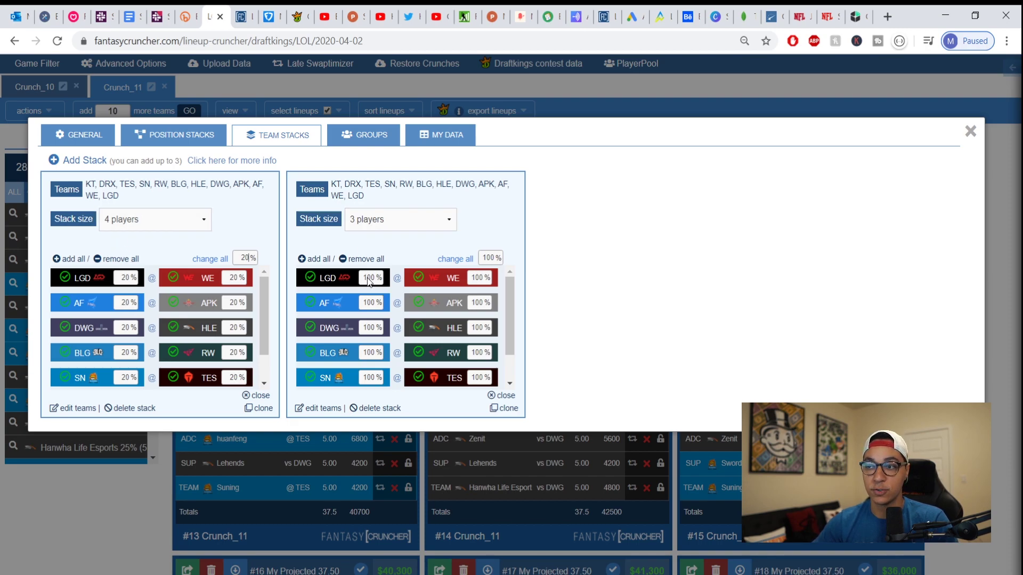
{"action": "left_click", "coordinate": [490, 258]}
{"action": "type", "text": "15"}
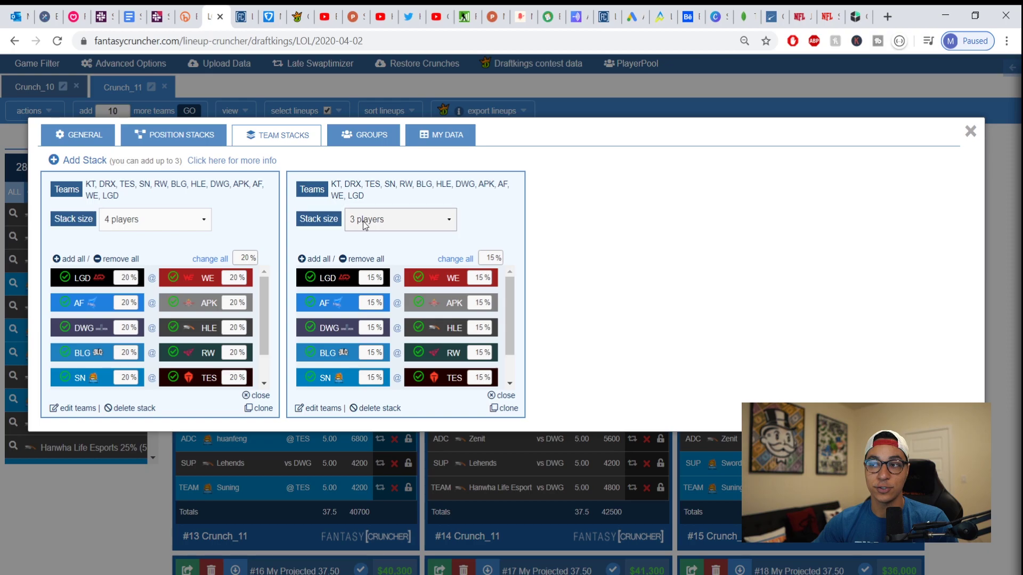
- Generate the 20 Crunch_12 lineups under the 20% and 15% caps and review them
{"action": "left_click", "coordinate": [330, 93]}
{"action": "scroll", "coordinate": [293, 219], "scroll_direction": "up", "scroll_amount": 15}
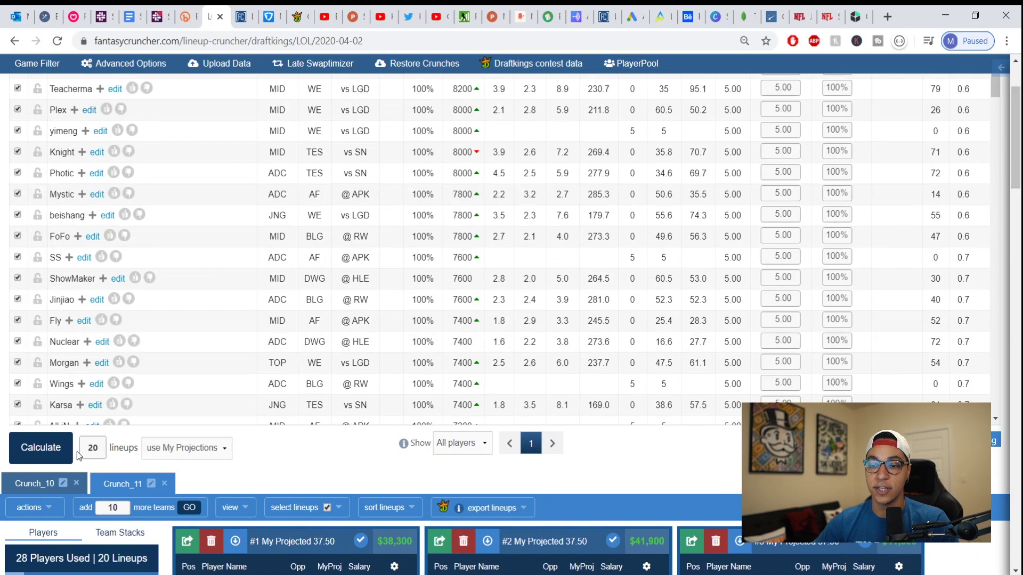
{"action": "left_click", "coordinate": [67, 450]}
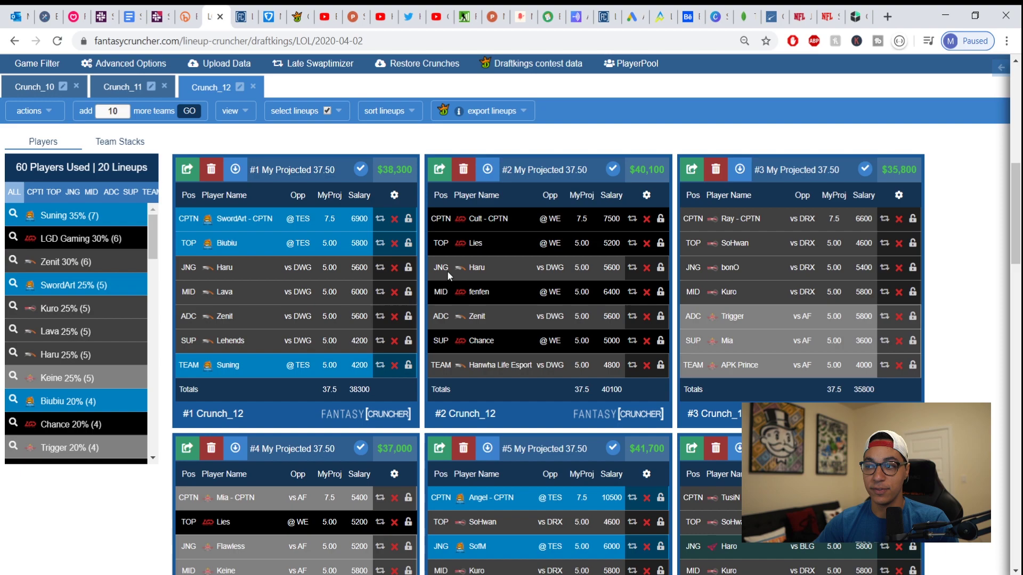
{"action": "scroll", "coordinate": [760, 294], "scroll_direction": "down", "scroll_amount": 6}
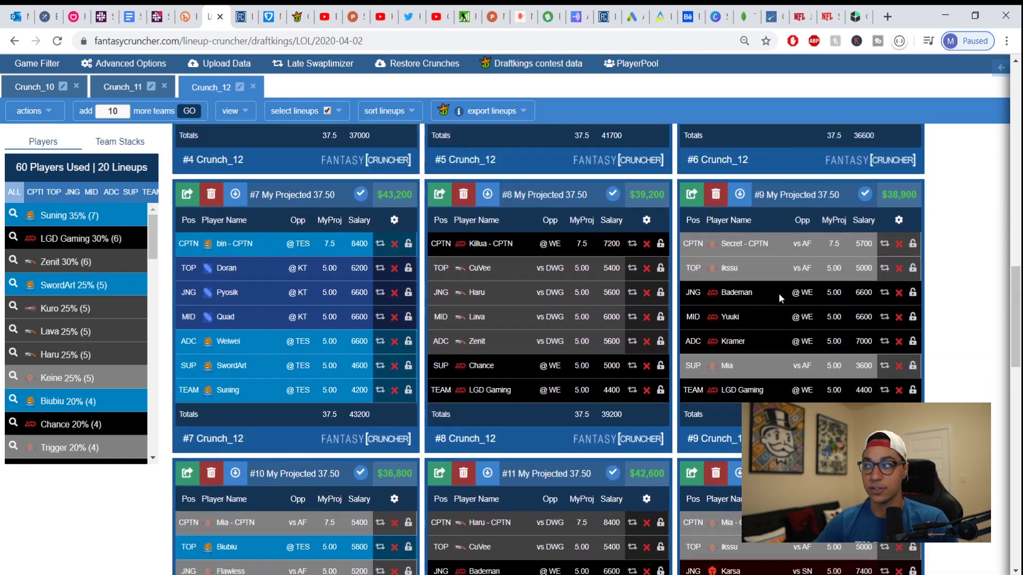
{"action": "scroll", "coordinate": [780, 257], "scroll_direction": "up", "scroll_amount": 1}
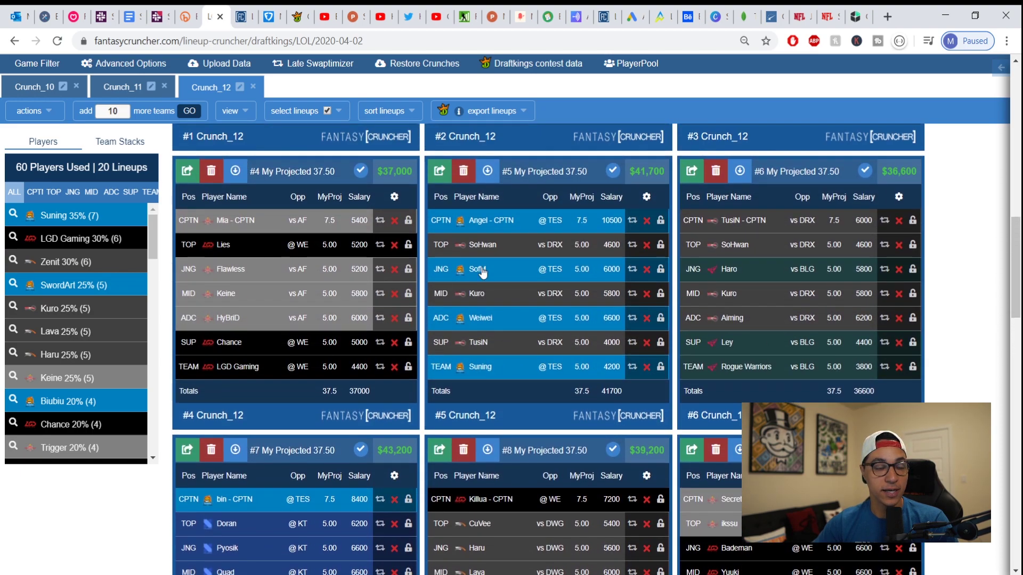
{"action": "left_click", "coordinate": [123, 62]}
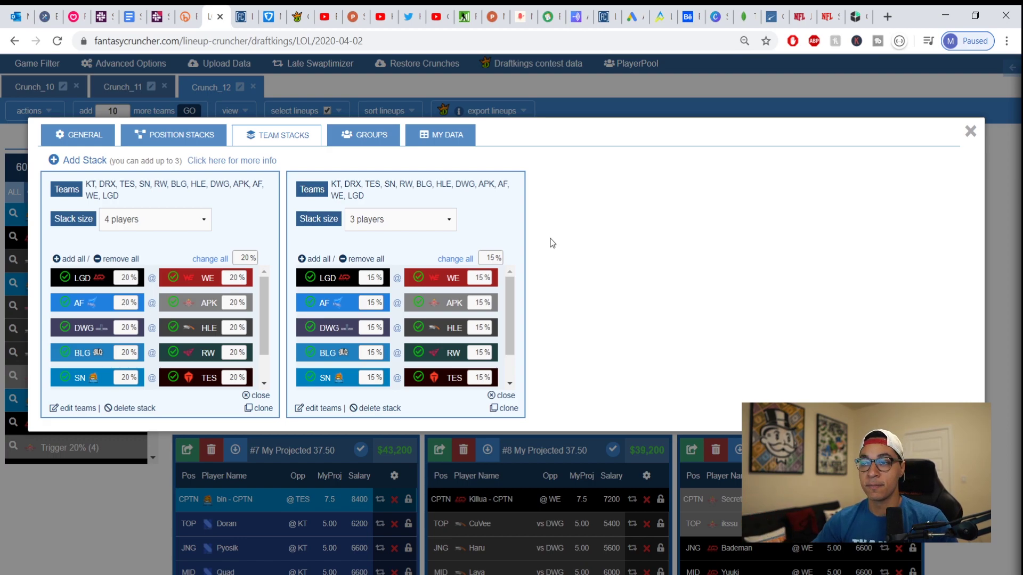
- Restore the first stack's exposure to 100% and change the second stack to 2 players
{"action": "double_click", "coordinate": [244, 259]}
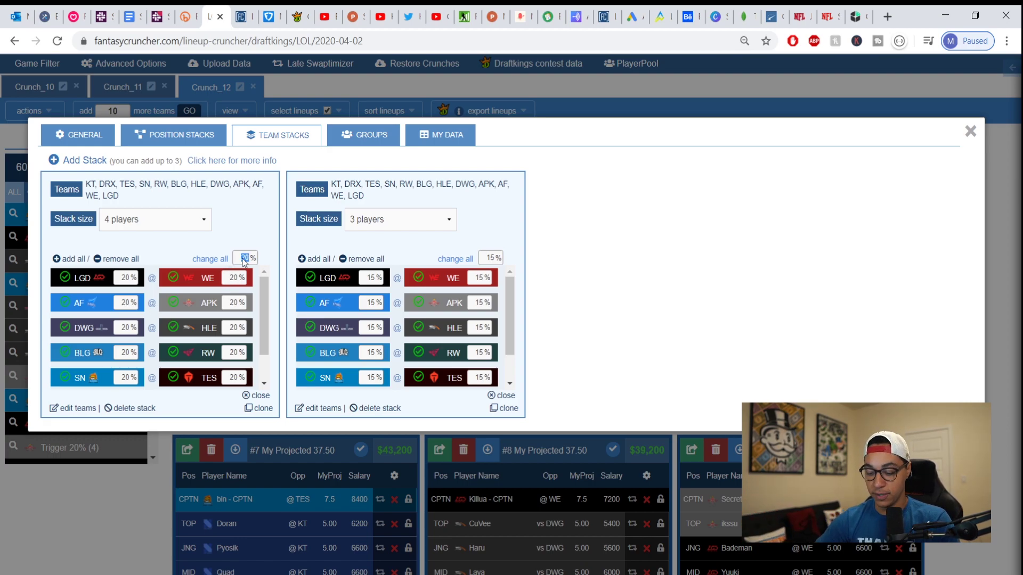
{"action": "type", "text": "100100"}
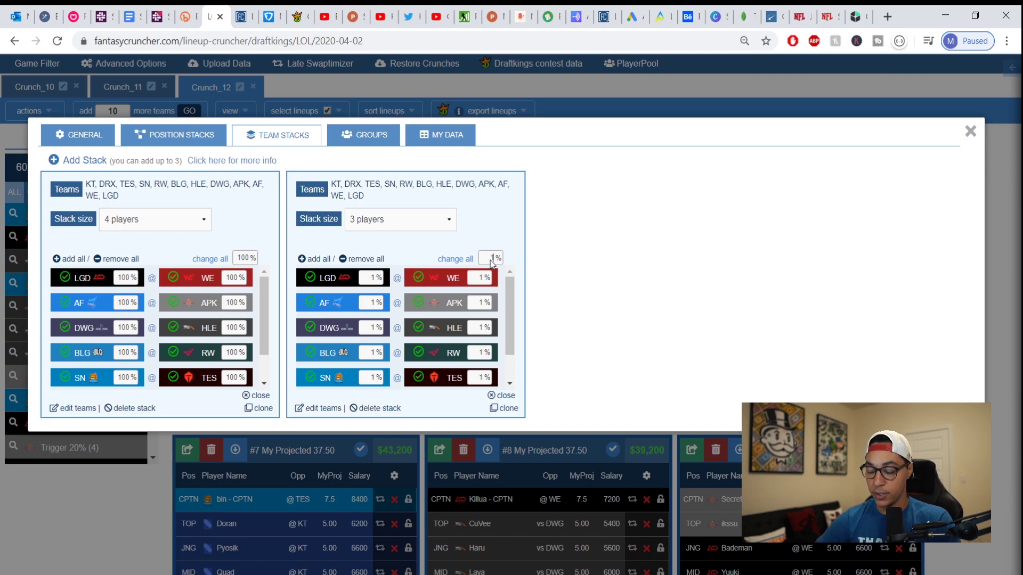
{"action": "left_click", "coordinate": [430, 228]}
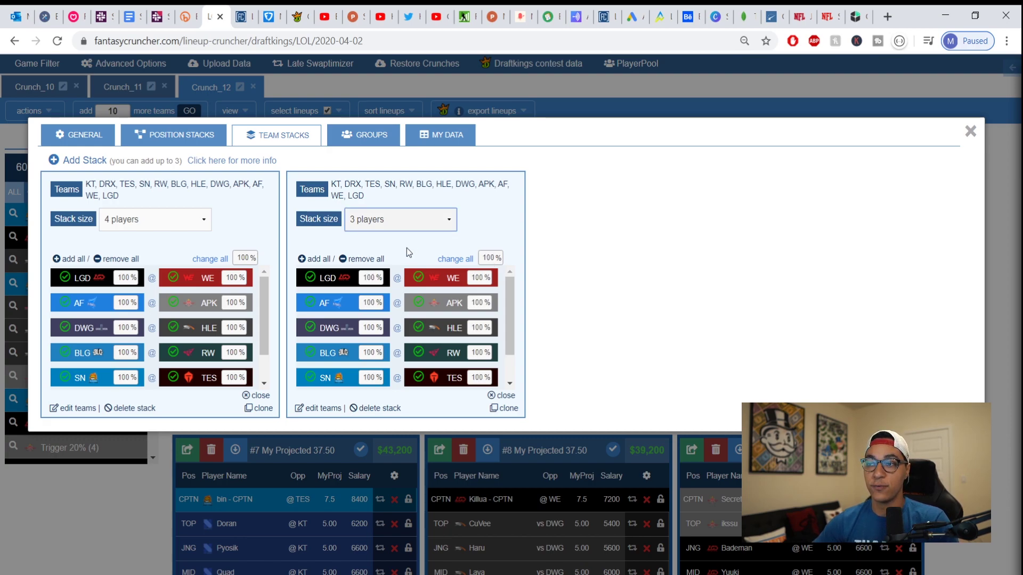
{"action": "left_click", "coordinate": [407, 248]}
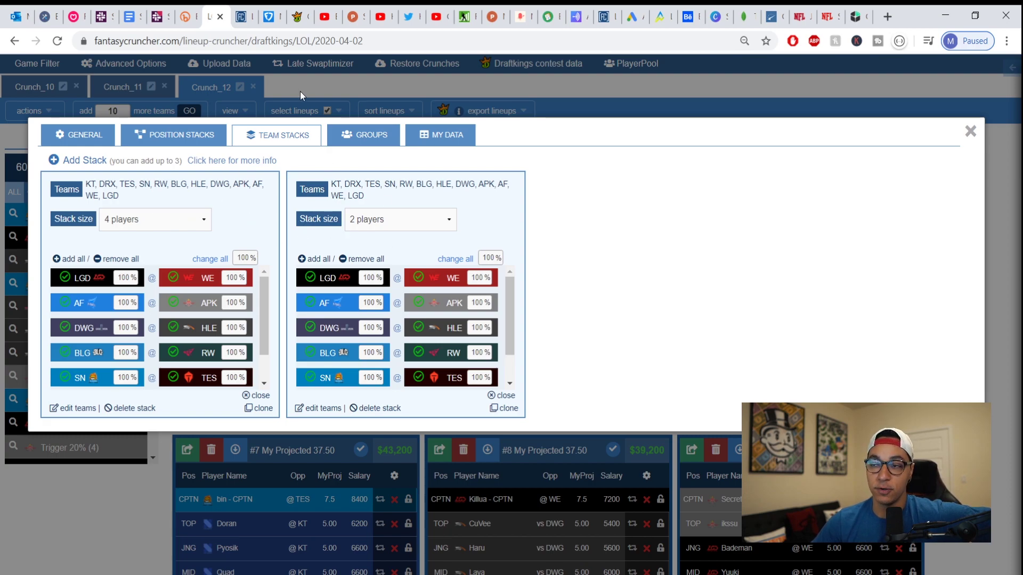
- Close the stack settings and calculate the 20 Crunch_13 lineups
{"action": "left_click", "coordinate": [325, 98]}
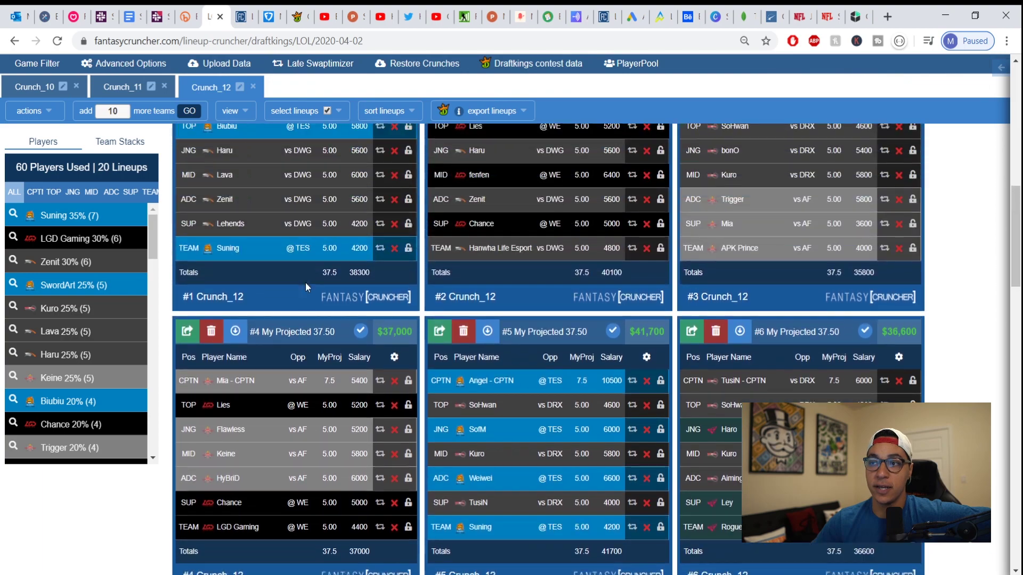
{"action": "scroll", "coordinate": [306, 283], "scroll_direction": "up", "scroll_amount": 5}
{"action": "left_click_drag", "start_coordinate": [1017, 234], "coordinate": [1018, 196]}
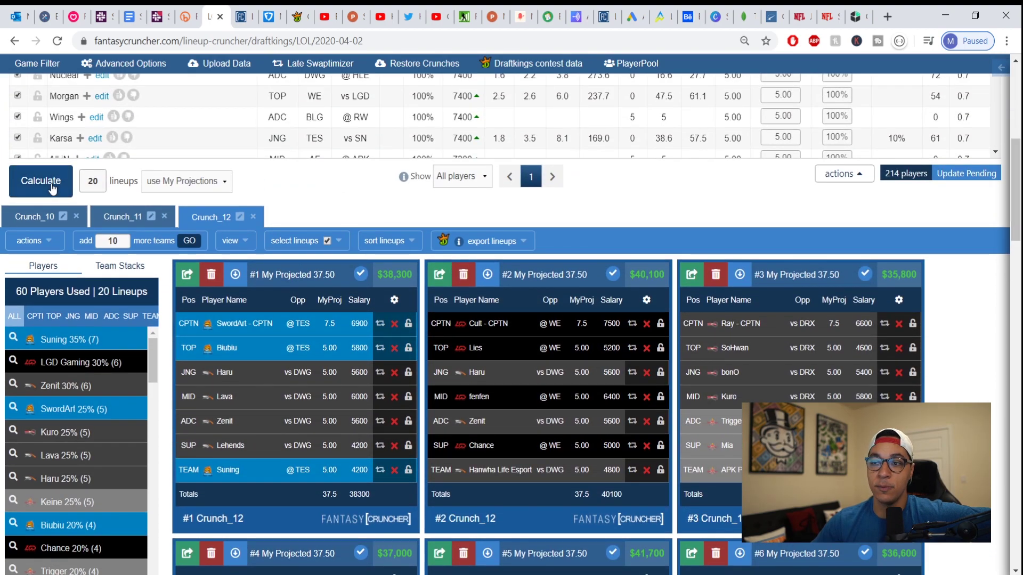
{"action": "left_click", "coordinate": [41, 178]}
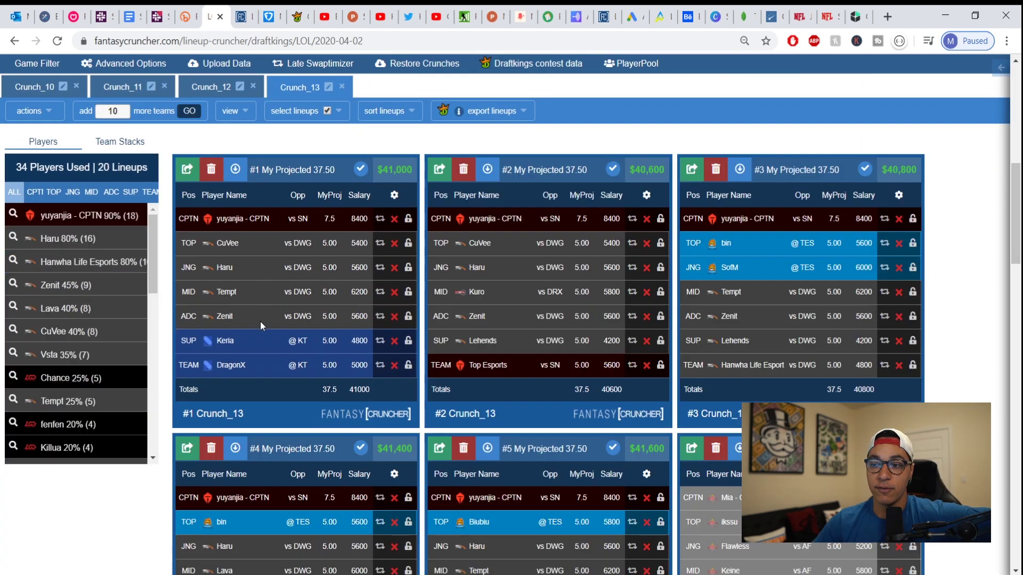
- Review lineup #1's stacks: four DWG players, two KT entries, SUP, TEAM and captain rows
{"action": "left_click_drag", "start_coordinate": [260, 320], "coordinate": [180, 248]}
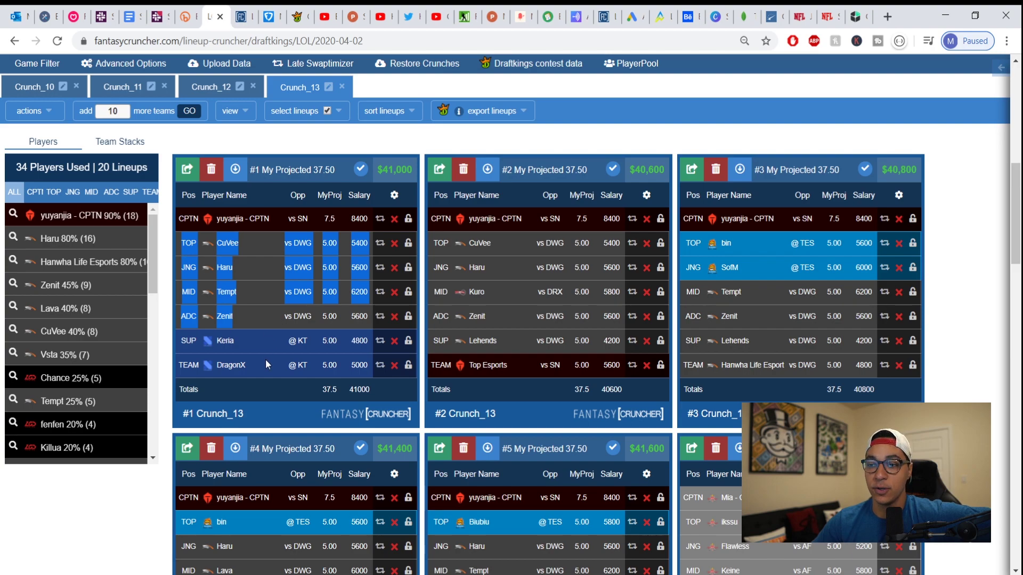
{"action": "left_click_drag", "start_coordinate": [266, 364], "coordinate": [205, 341]}
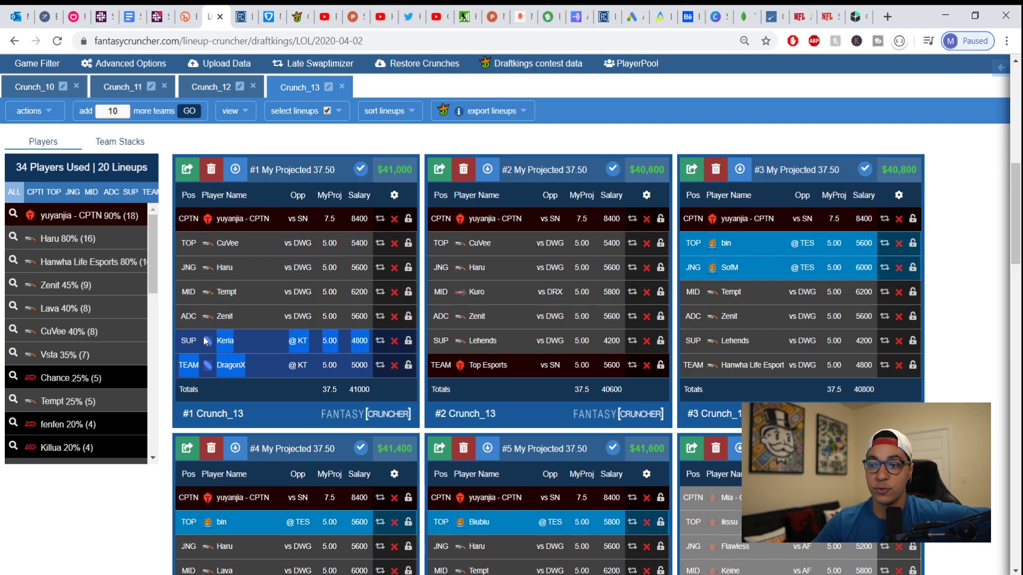
{"action": "left_click", "coordinate": [269, 230]}
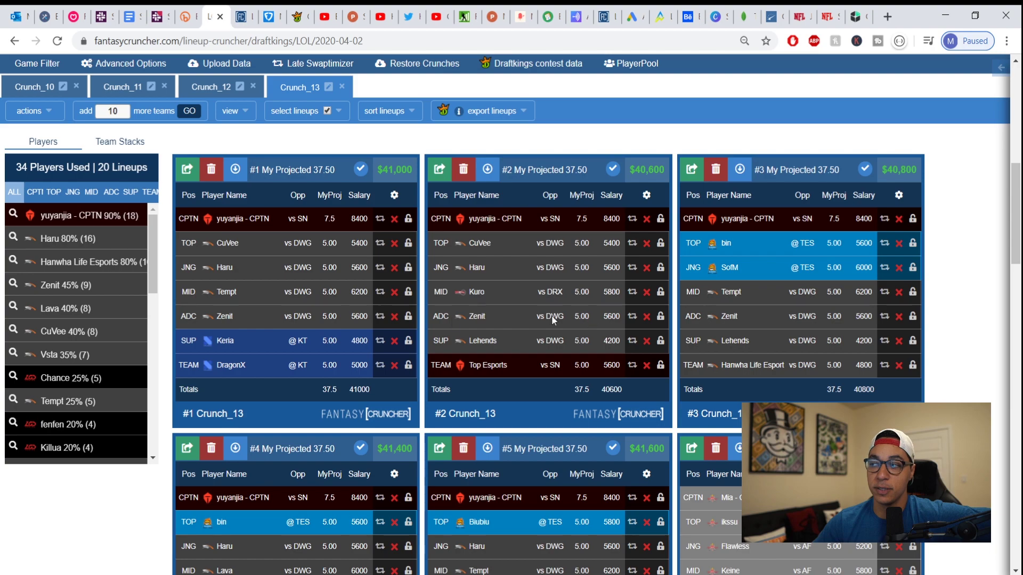
{"action": "left_click_drag", "start_coordinate": [260, 369], "coordinate": [184, 343]}
{"action": "left_click_drag", "start_coordinate": [277, 221], "coordinate": [180, 222]}
{"action": "left_click", "coordinate": [315, 293]}
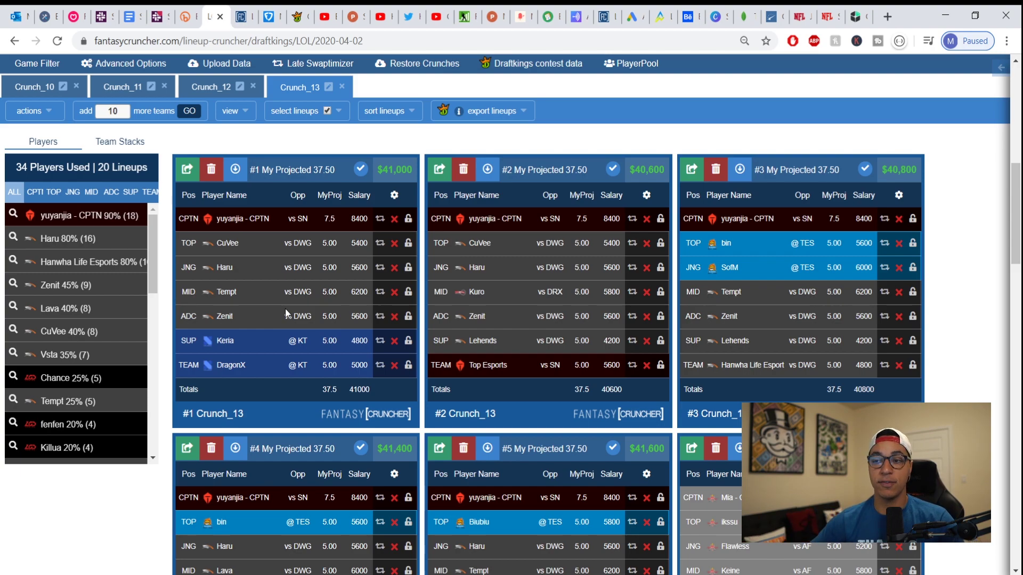
- Review lineup #4's SUP, JNG, MID and Hanwha Life Esport TEAM rows
{"action": "scroll", "coordinate": [288, 320], "scroll_direction": "down", "scroll_amount": 4}
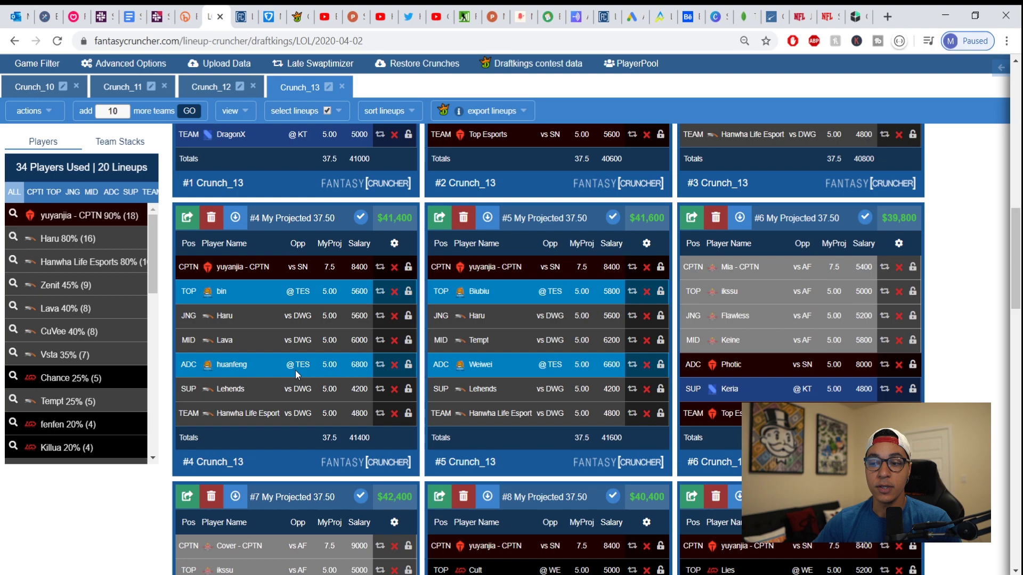
{"action": "left_click_drag", "start_coordinate": [314, 416], "coordinate": [180, 395]}
{"action": "left_click_drag", "start_coordinate": [235, 341], "coordinate": [177, 317]}
{"action": "left_click_drag", "start_coordinate": [300, 415], "coordinate": [177, 409]}
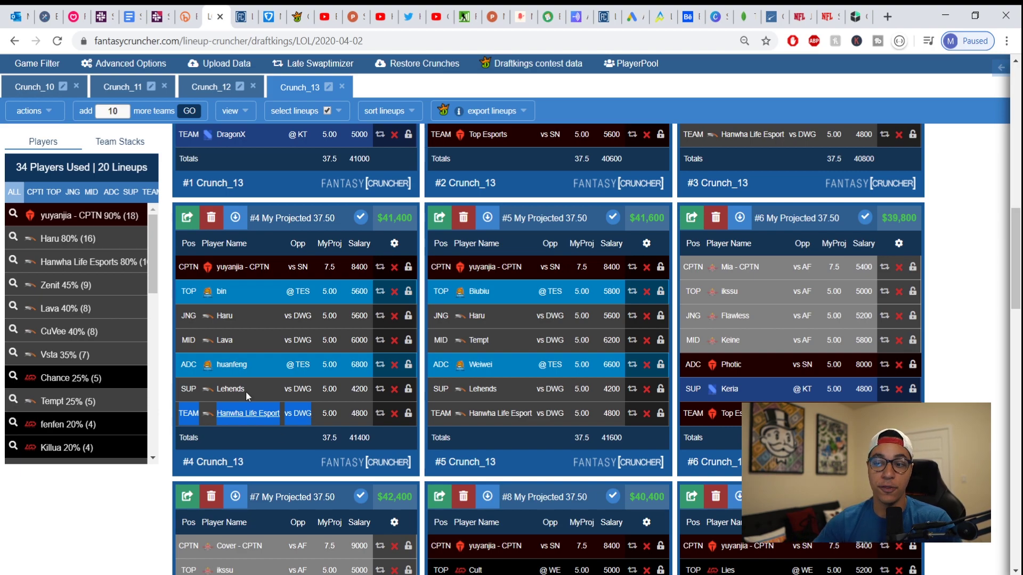
{"action": "left_click", "coordinate": [290, 424]}
{"action": "left_click_drag", "start_coordinate": [287, 418], "coordinate": [175, 417]}
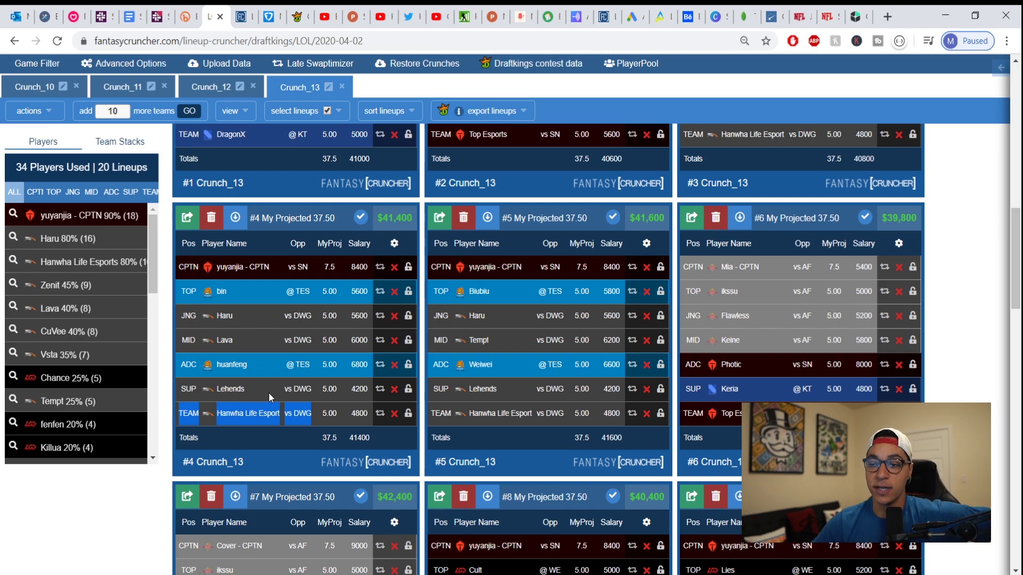
{"action": "left_click", "coordinate": [327, 417]}
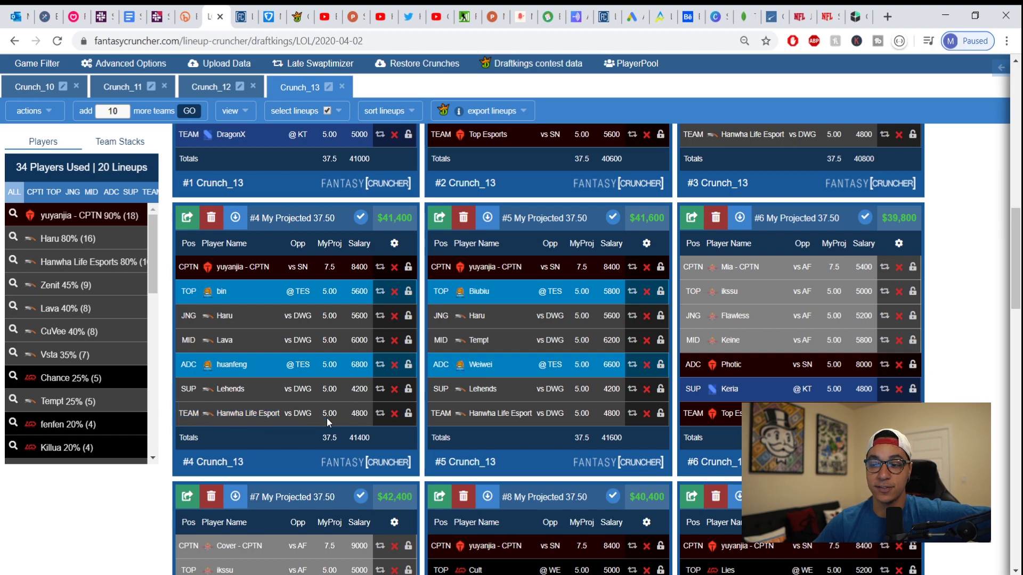
{"action": "left_click", "coordinate": [150, 67]}
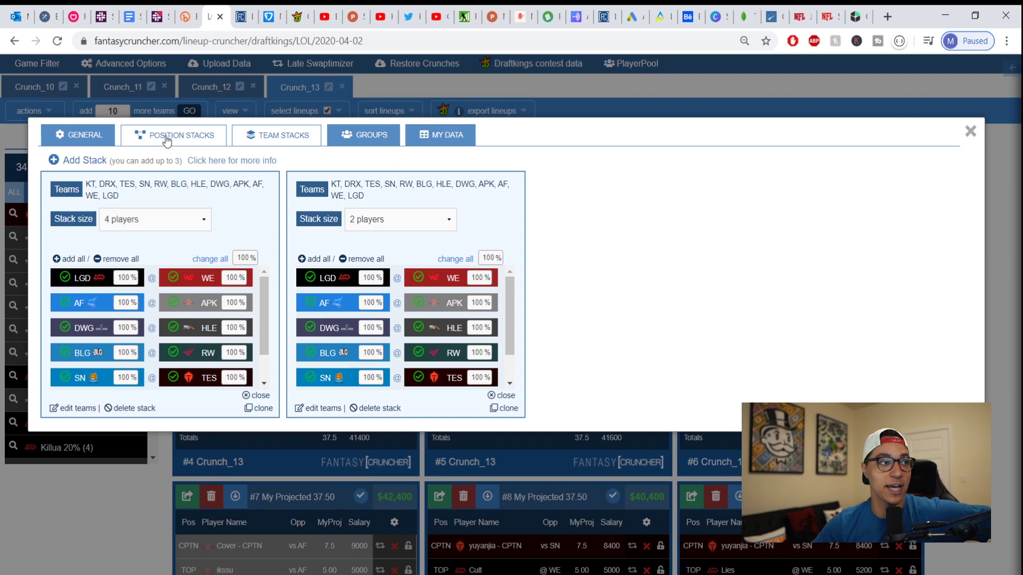
- Start a positional rule stacking TEAM with at most 2 players
{"action": "left_click", "coordinate": [167, 138]}
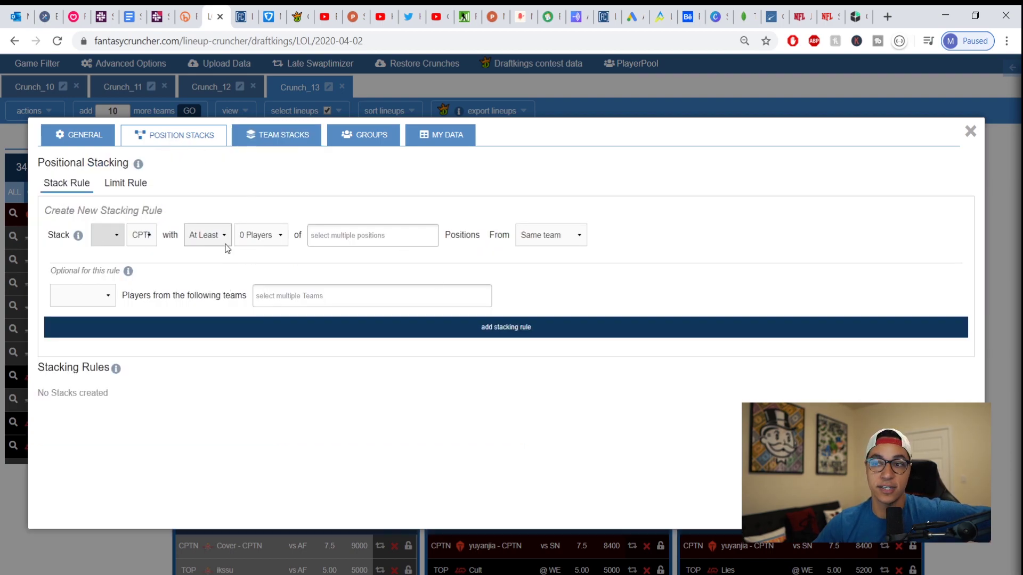
{"action": "left_click", "coordinate": [155, 318]}
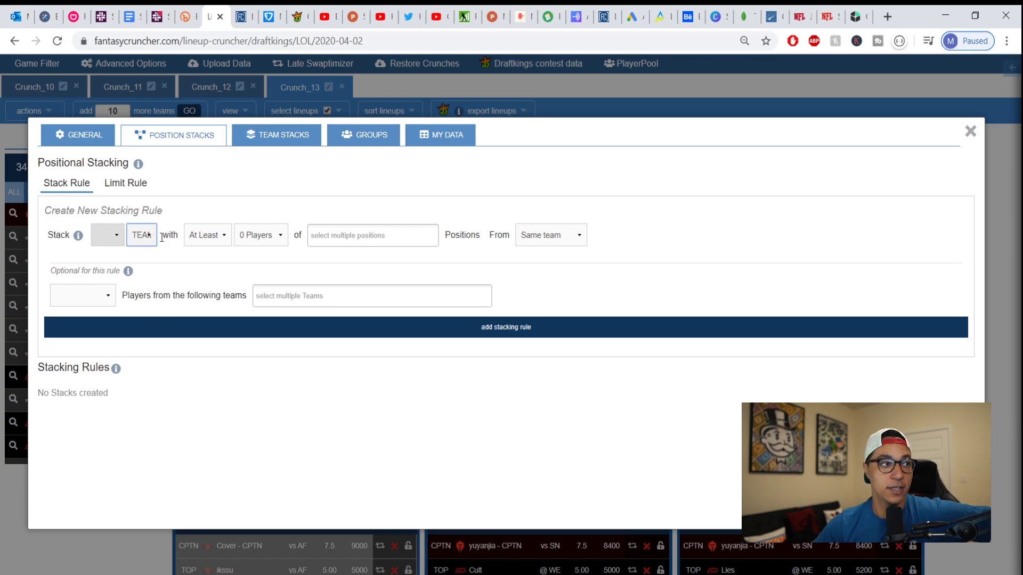
{"action": "left_click", "coordinate": [219, 274]}
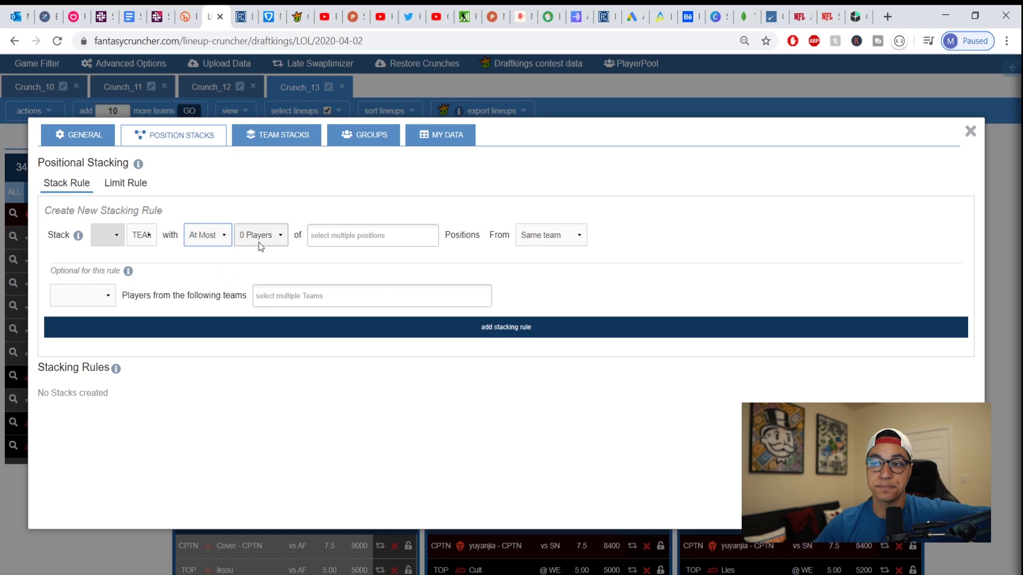
{"action": "left_click", "coordinate": [271, 276]}
- Include CPTN, JNG, TOP, MID, ADC and SUP in the TEAM rule and add it
{"action": "left_click", "coordinate": [345, 235]}
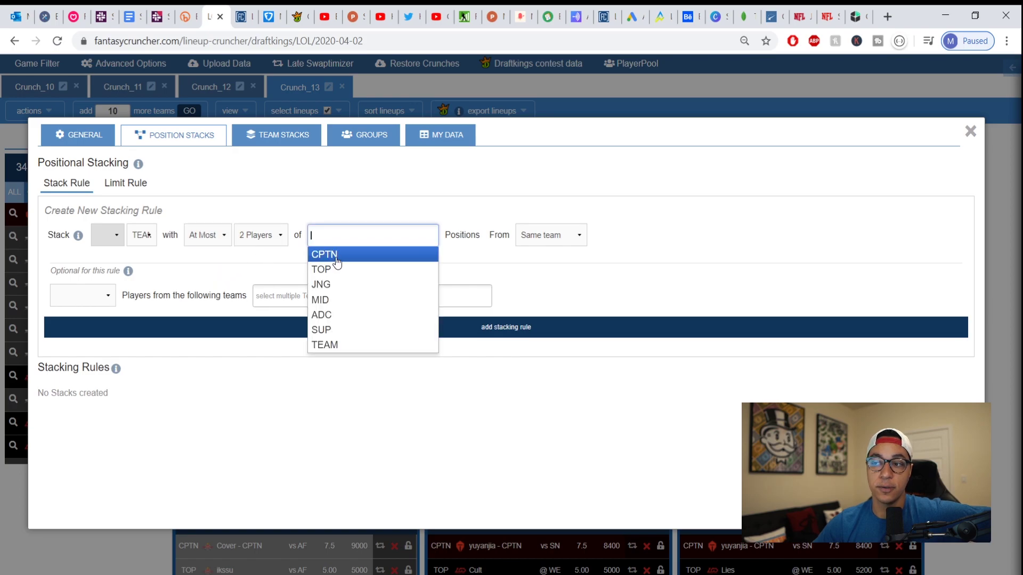
{"action": "left_click", "coordinate": [337, 254]}
{"action": "left_click", "coordinate": [377, 237]}
{"action": "left_click", "coordinate": [343, 285]}
{"action": "left_click", "coordinate": [378, 237]}
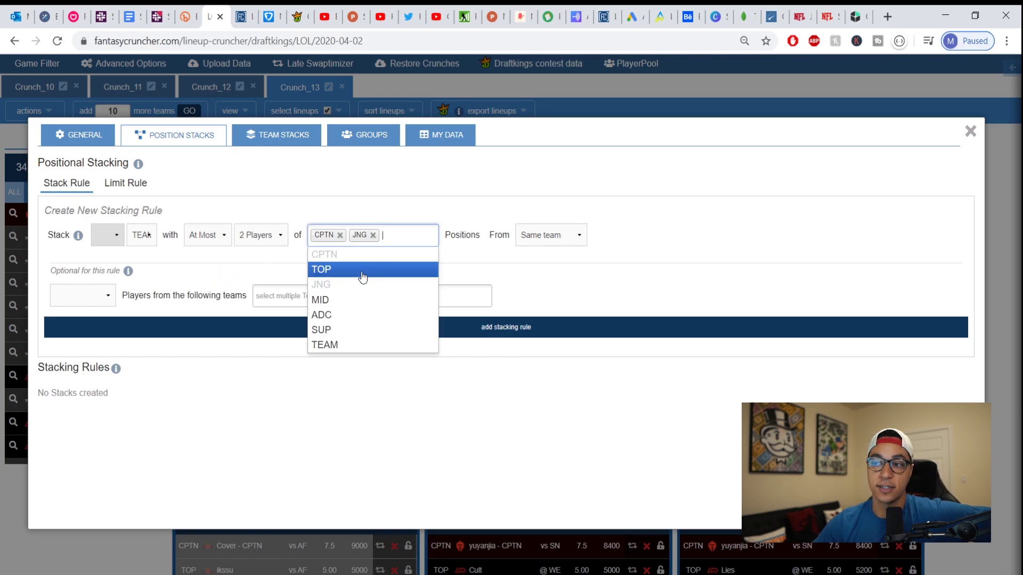
{"action": "left_click", "coordinate": [362, 270]}
{"action": "left_click", "coordinate": [420, 237]}
{"action": "left_click", "coordinate": [356, 306]}
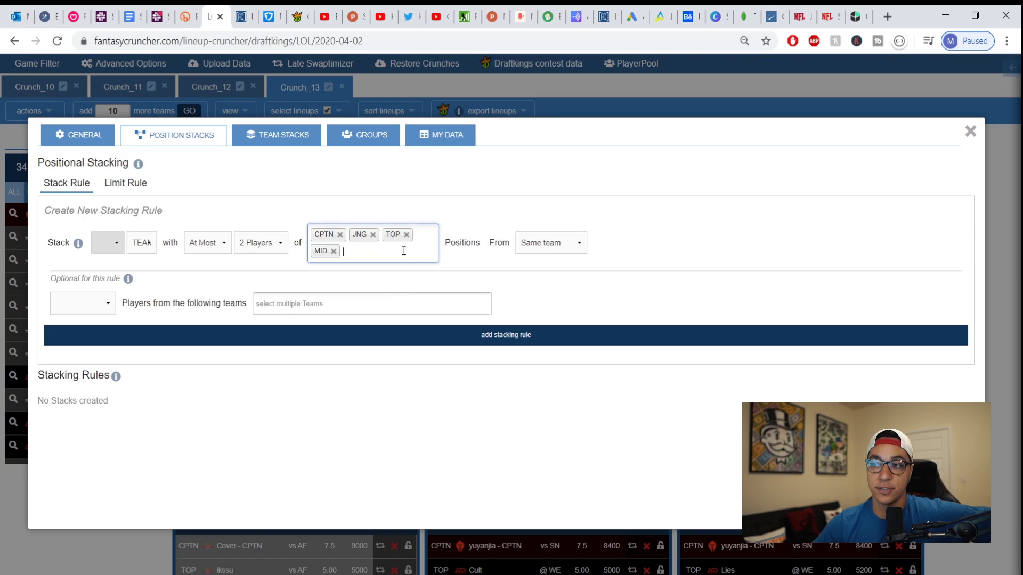
{"action": "left_click", "coordinate": [404, 251]}
{"action": "left_click", "coordinate": [354, 331]}
{"action": "left_click", "coordinate": [379, 253]}
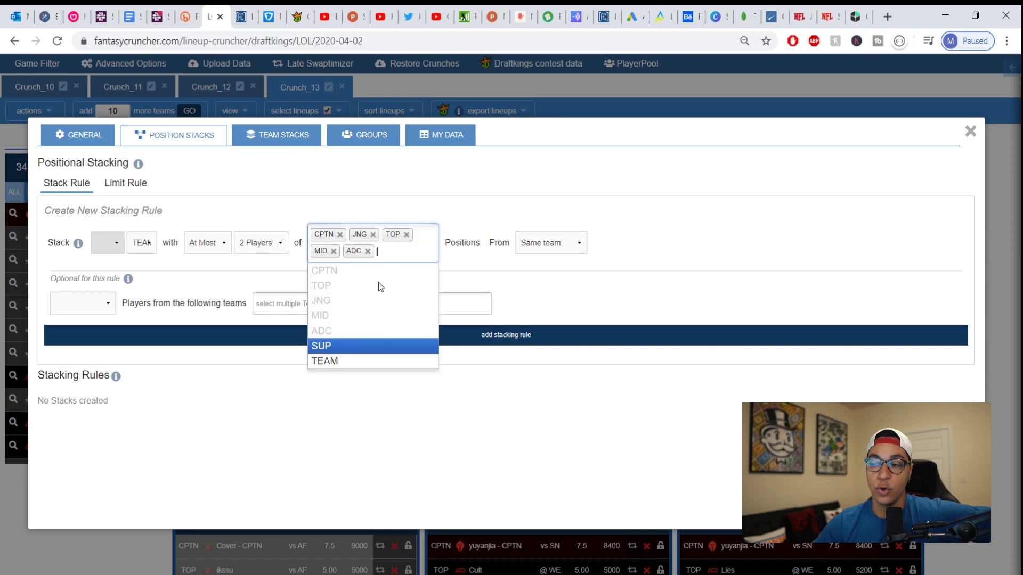
{"action": "left_click", "coordinate": [355, 347]}
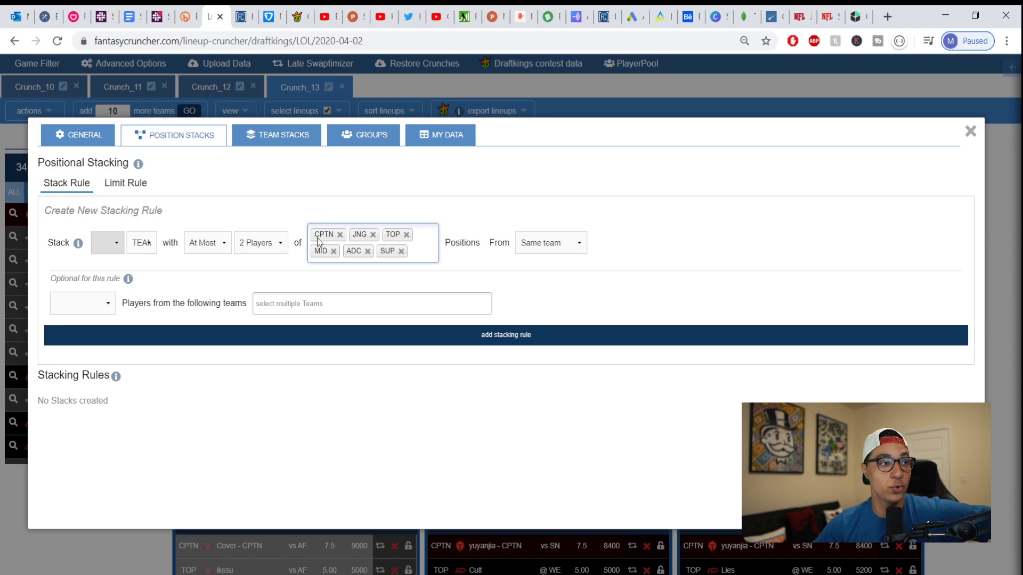
{"action": "left_click", "coordinate": [519, 339]}
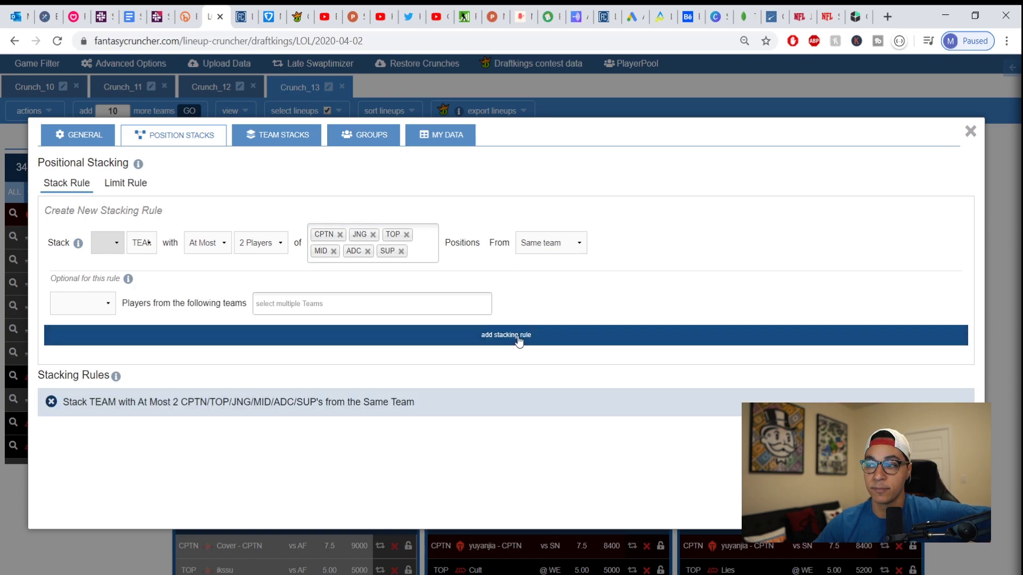
{"action": "left_click", "coordinate": [264, 140]}
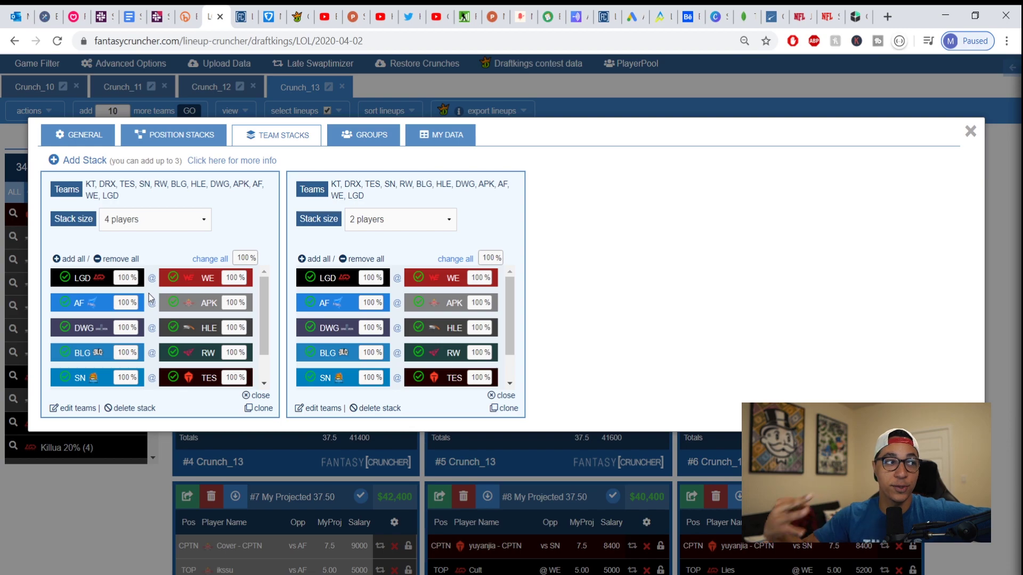
{"action": "left_click", "coordinate": [186, 138]}
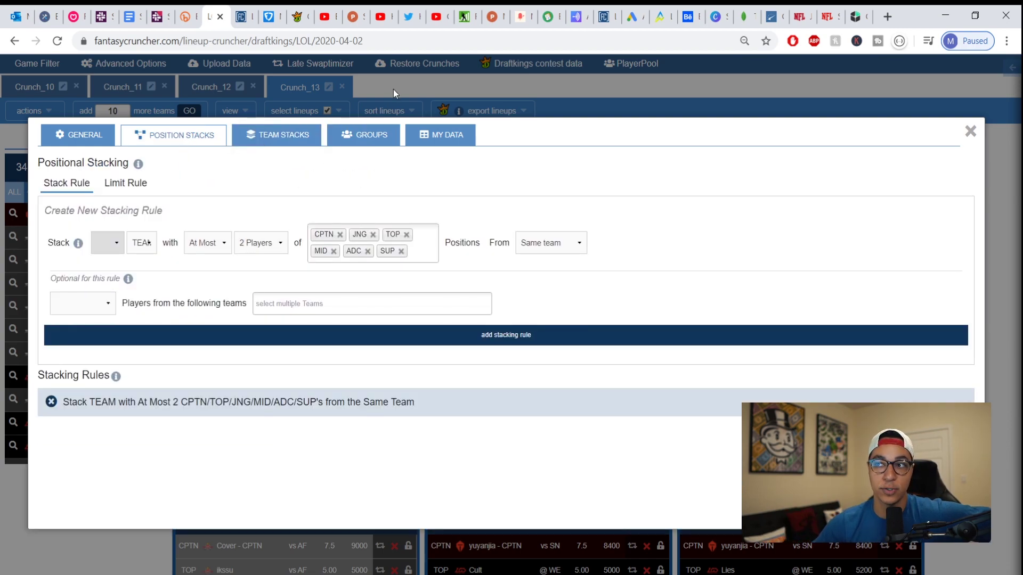
- Calculate the 20 Crunch_14 lineups under the TEAM rule and check lineup #1's Team WE entry
{"action": "left_click", "coordinate": [288, 139]}
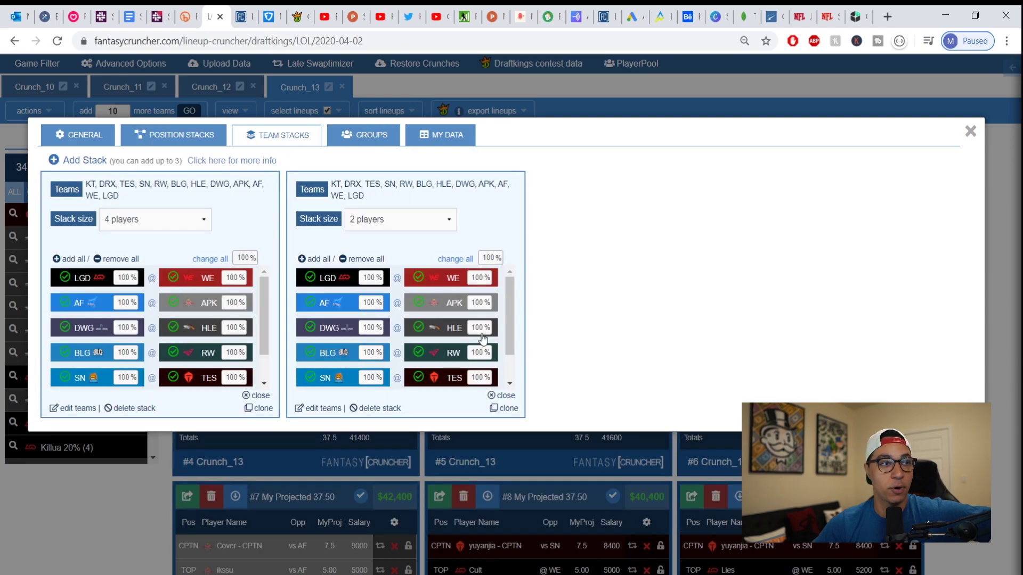
{"action": "left_click", "coordinate": [401, 94]}
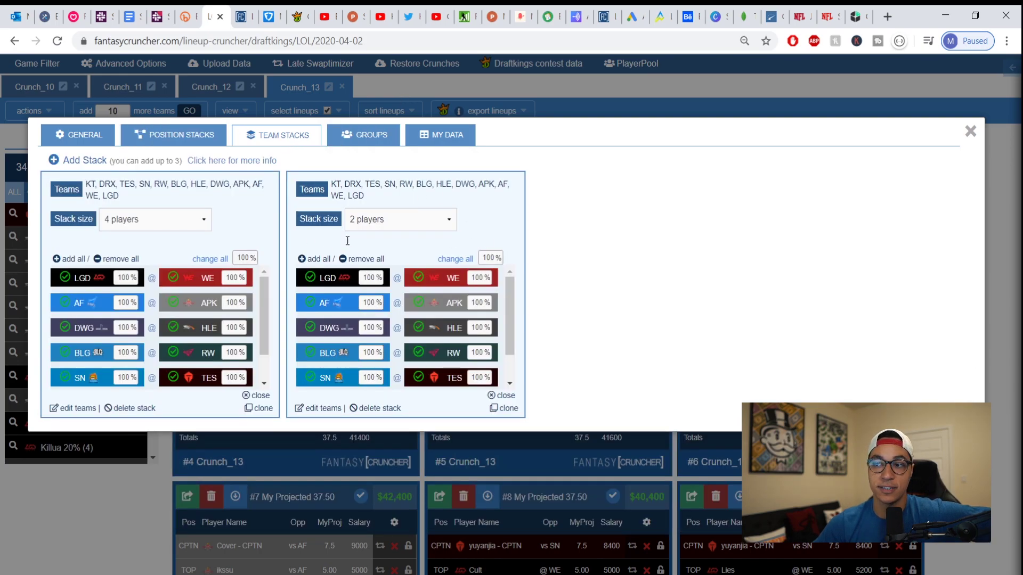
{"action": "scroll", "coordinate": [315, 328], "scroll_direction": "up", "scroll_amount": 3}
{"action": "left_click_drag", "start_coordinate": [1013, 231], "coordinate": [1014, 138]}
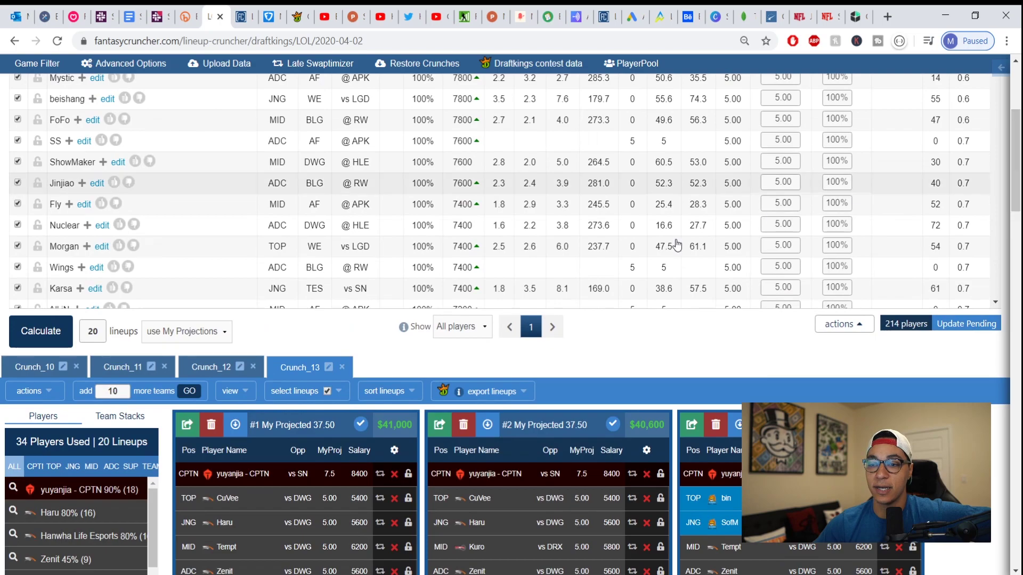
{"action": "left_click", "coordinate": [53, 330]}
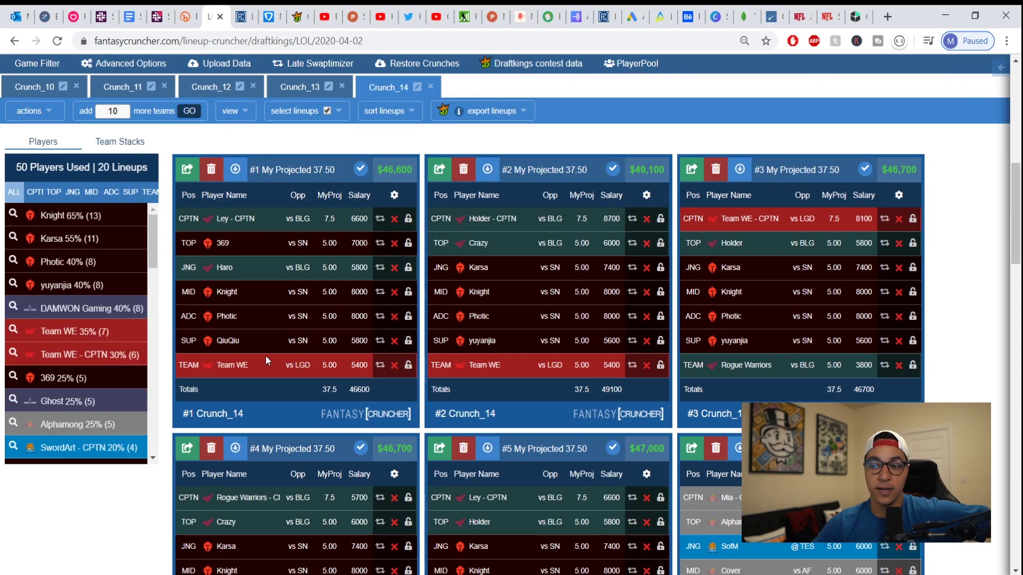
{"action": "left_click_drag", "start_coordinate": [273, 370], "coordinate": [196, 365]}
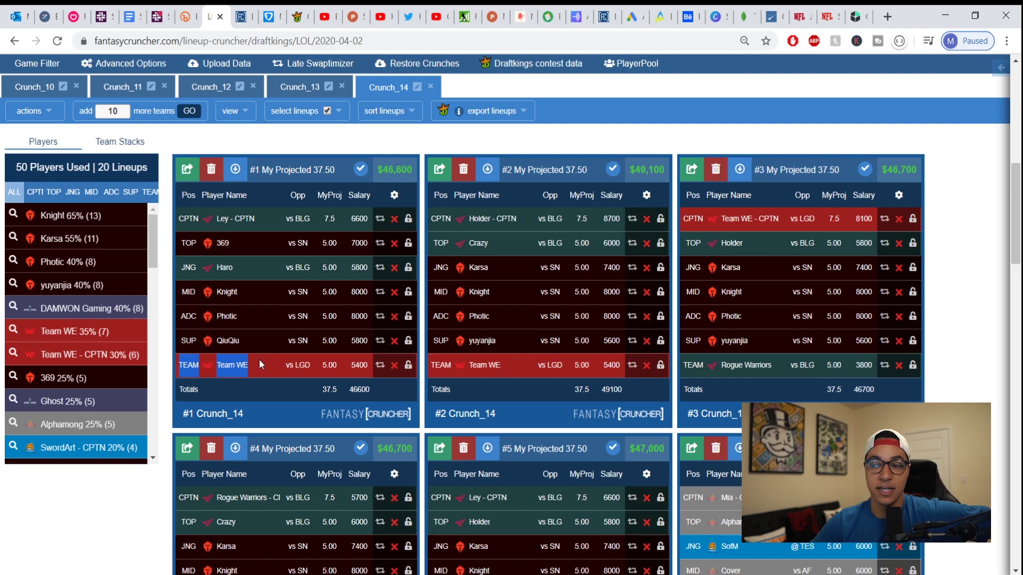
{"action": "scroll", "coordinate": [520, 272], "scroll_direction": "down", "scroll_amount": 10}
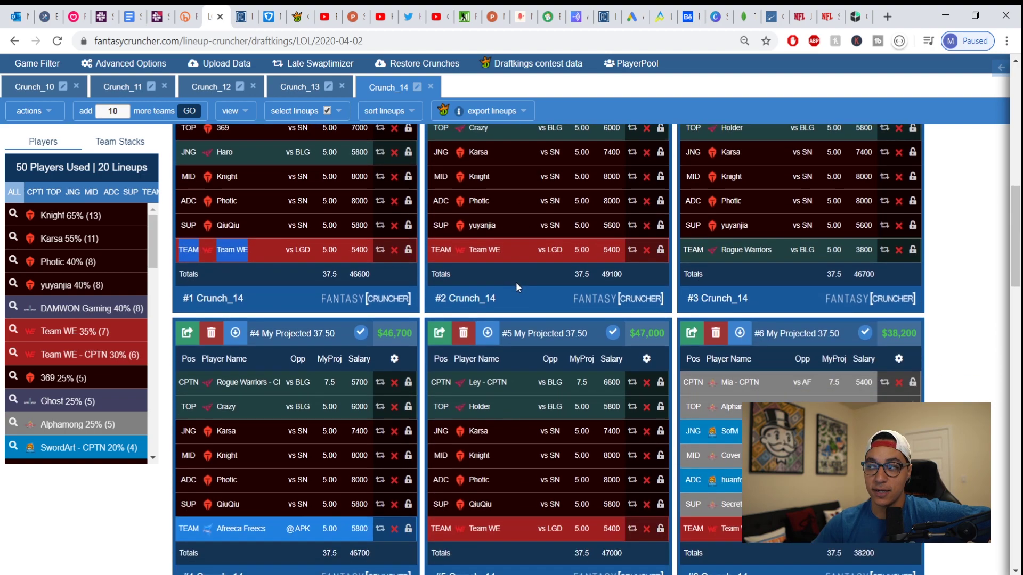
{"action": "scroll", "coordinate": [513, 279], "scroll_direction": "down", "scroll_amount": 1}
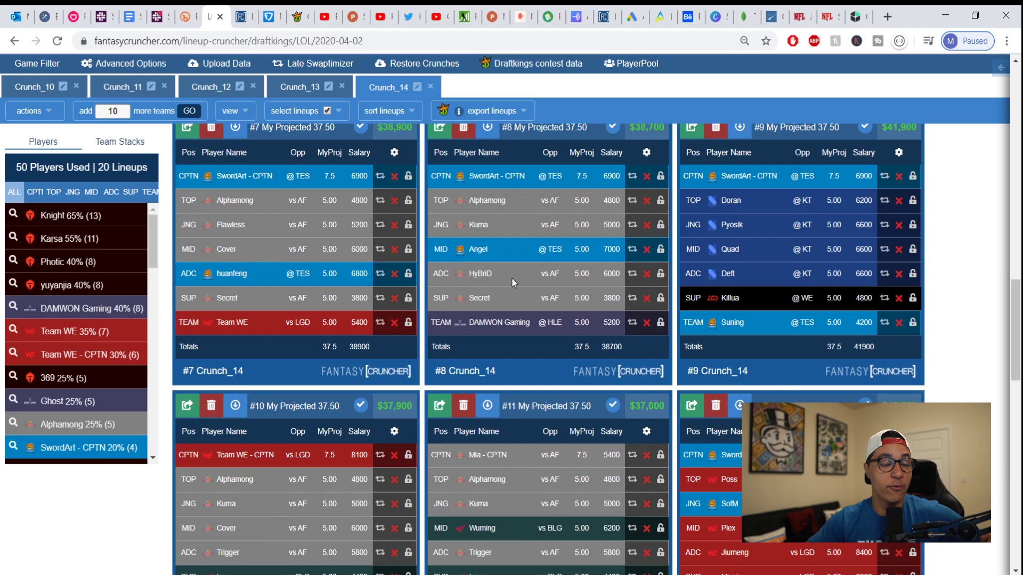